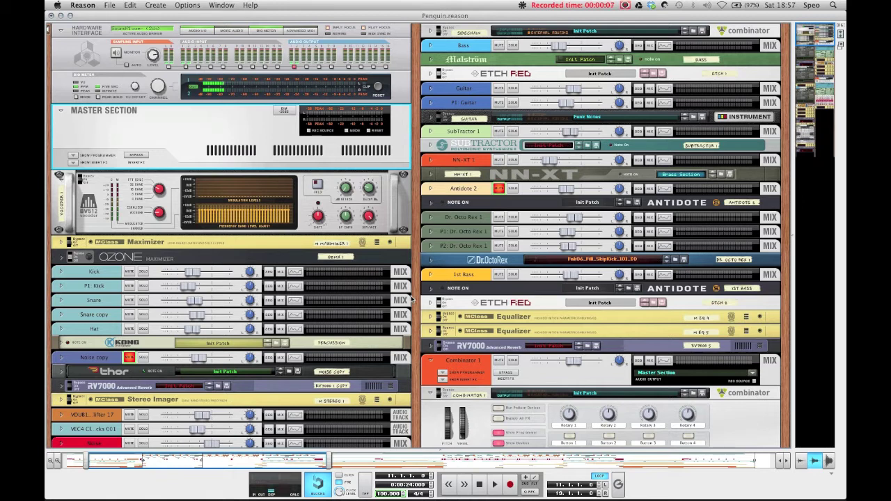
Step: In the sequencer, select the Bass, Bass #2 and Combinator 1 tracks
{"action": "key", "text": "Tab"}
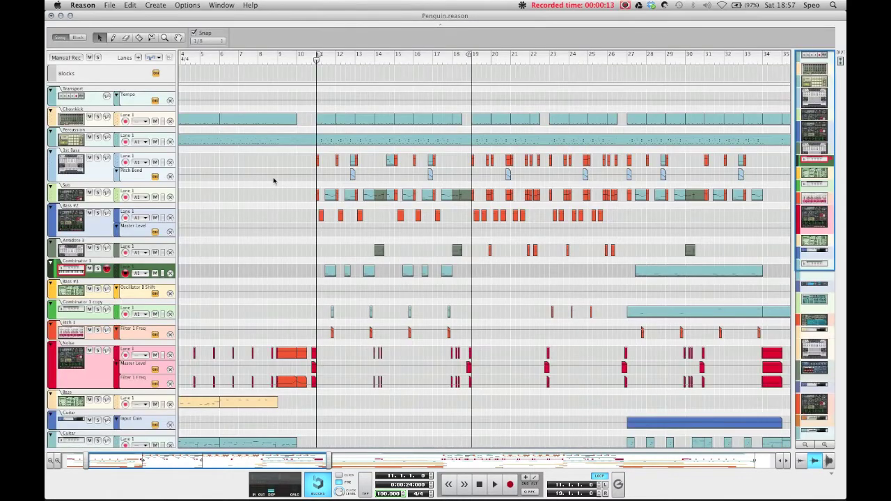
{"action": "left_click", "coordinate": [128, 167]}
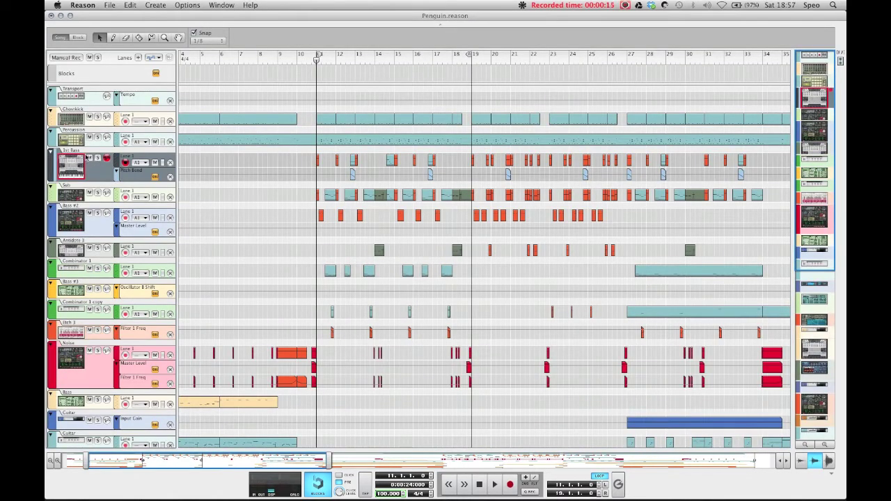
{"action": "left_click", "coordinate": [102, 224]}
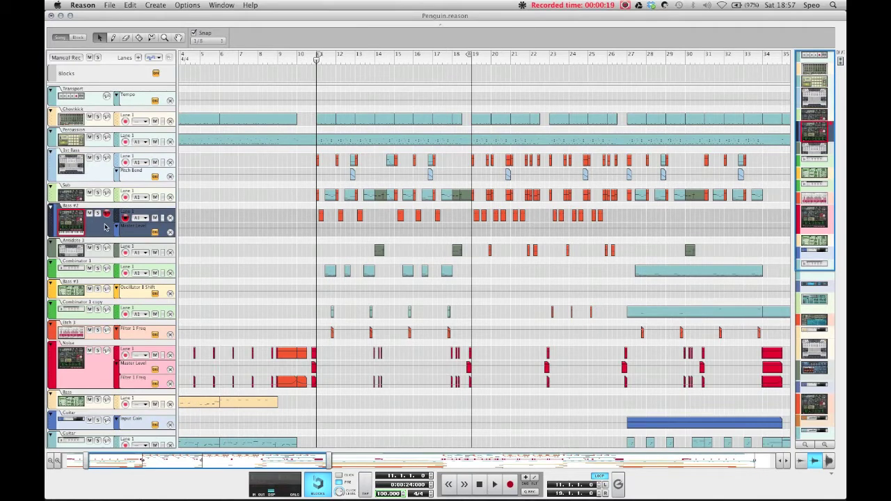
{"action": "left_click", "coordinate": [123, 271]}
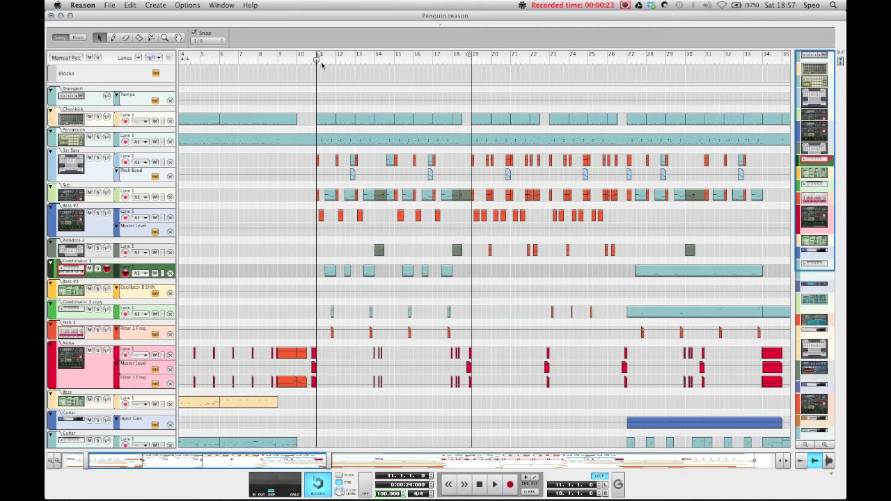
Step: Play and stop the song, reset the position to bar 11, and return to the rack
{"action": "key", "text": "space"}
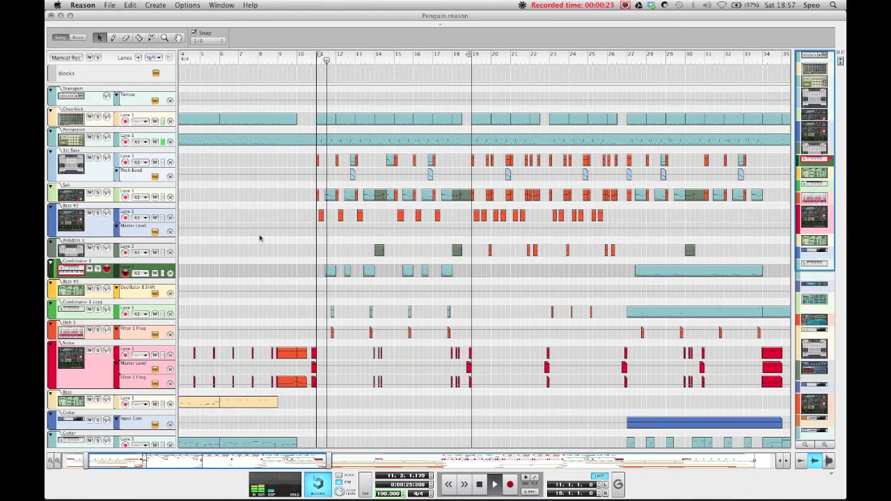
{"action": "key", "text": "space"}
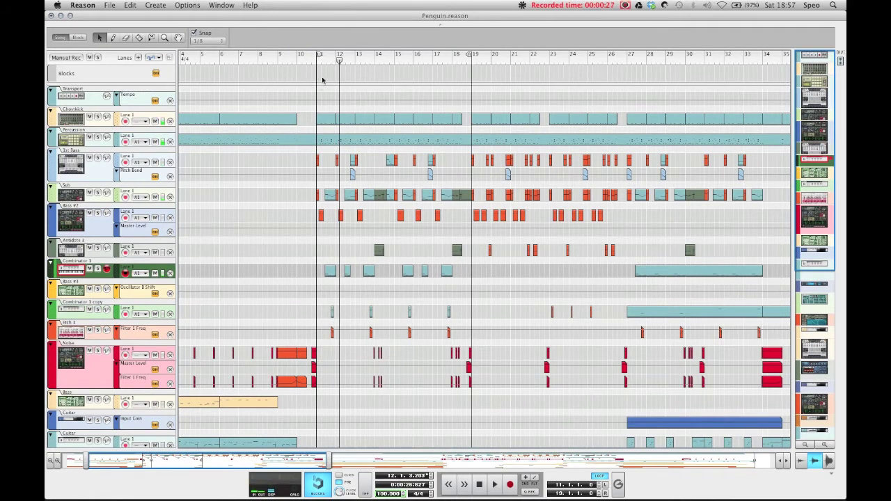
{"action": "left_click", "coordinate": [323, 60]}
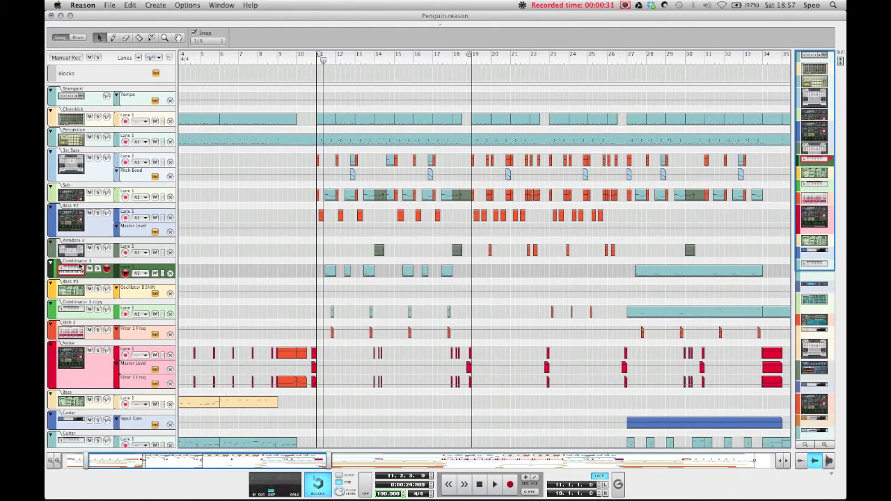
{"action": "key", "text": "F6"}
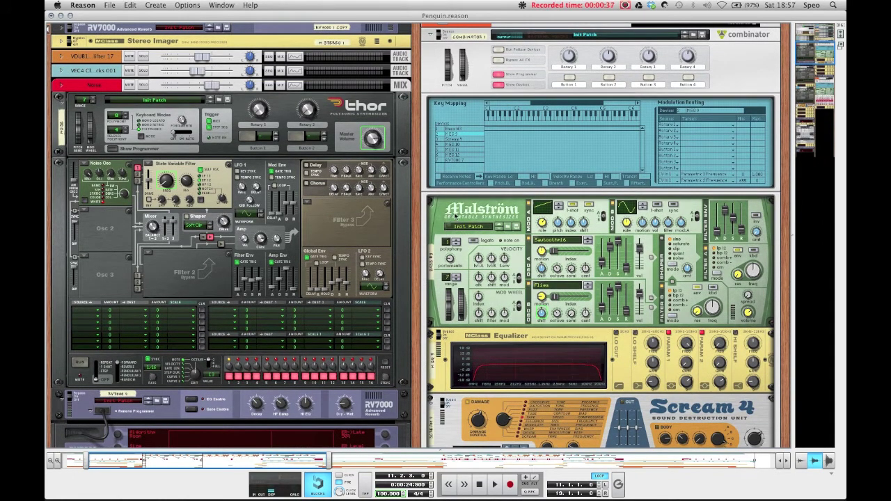
{"action": "scroll", "coordinate": [455, 217], "scroll_direction": "down", "scroll_amount": 3}
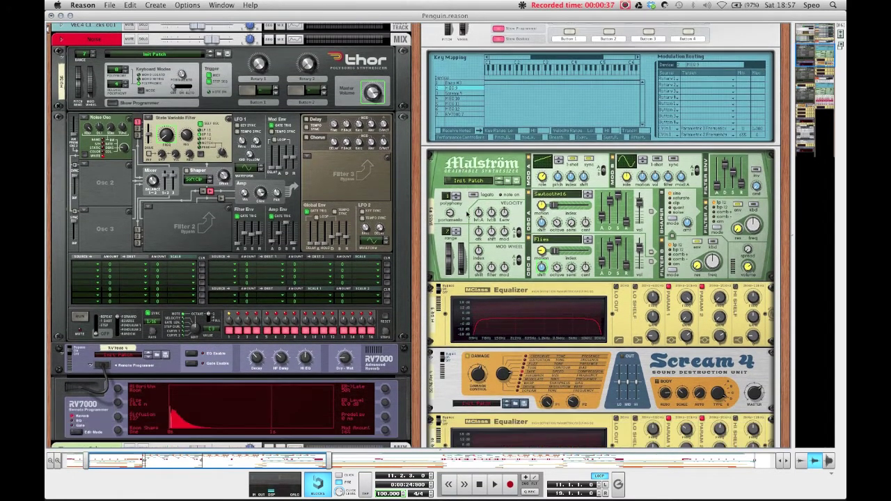
{"action": "left_click", "coordinate": [546, 241]}
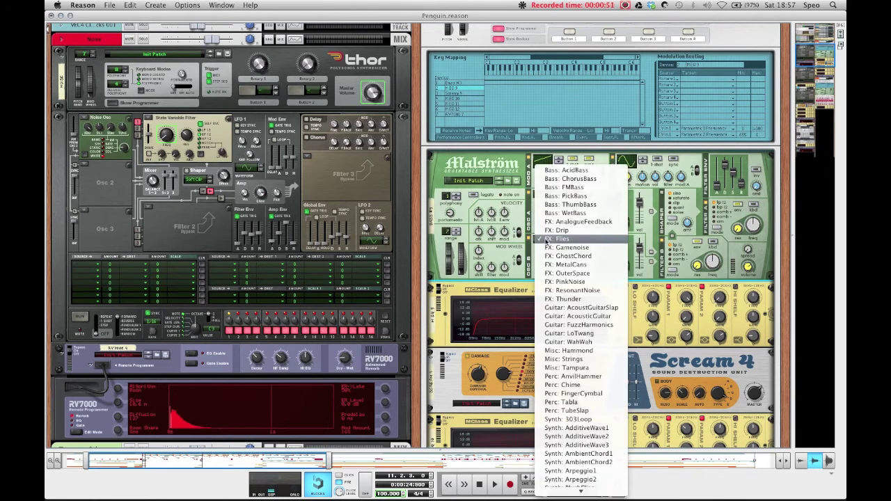
{"action": "left_click", "coordinate": [546, 241]}
{"action": "left_click", "coordinate": [546, 242]}
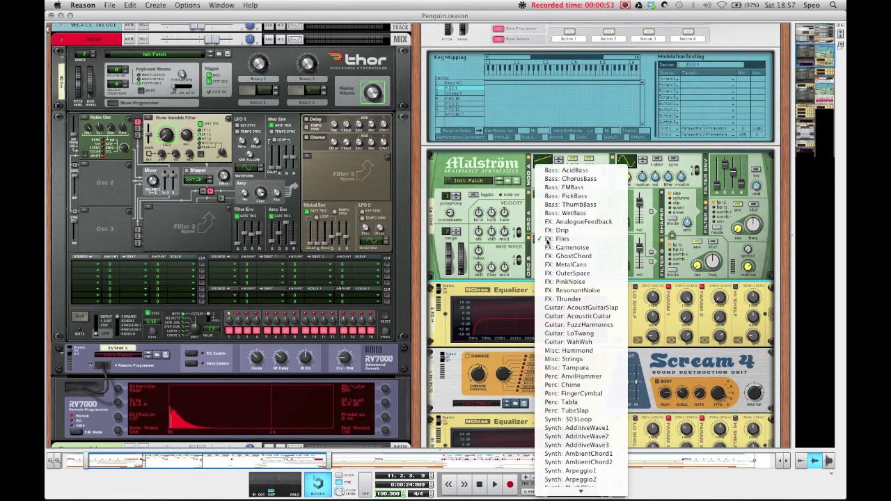
{"action": "left_click", "coordinate": [548, 239]}
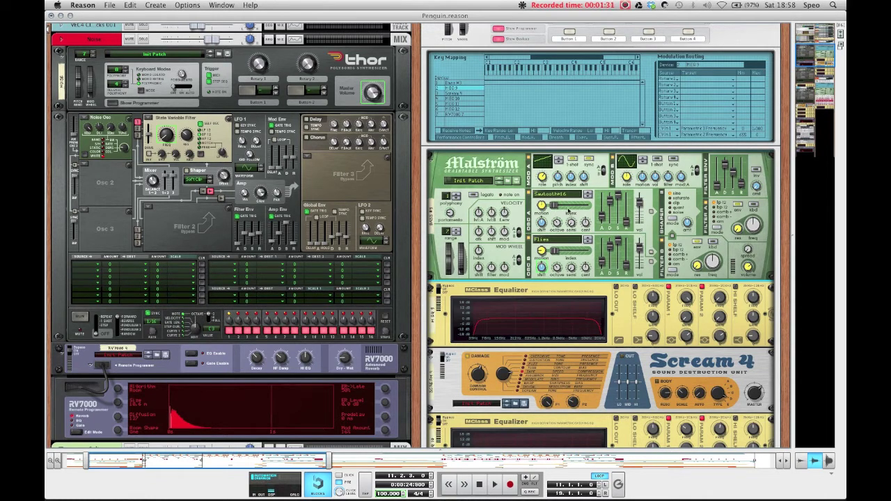
{"action": "left_click", "coordinate": [460, 291]}
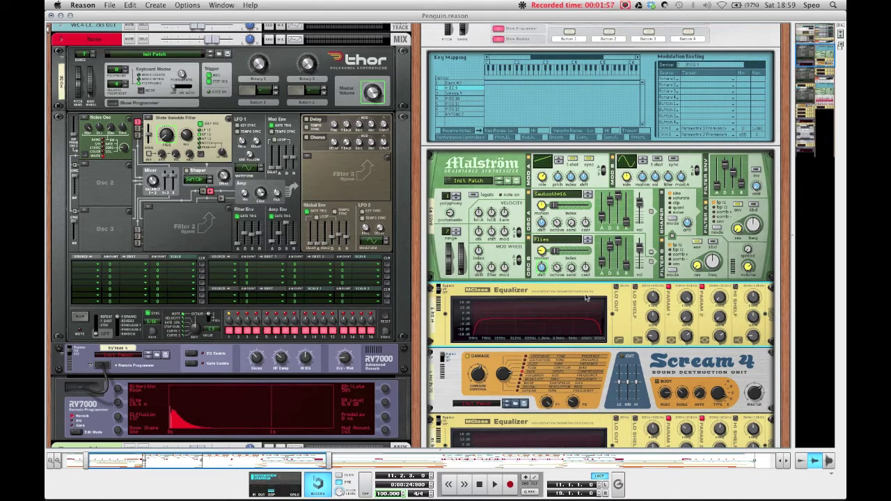
Step: Turn the rack around to show the rear cabling of Combinator 1's devices
{"action": "scroll", "coordinate": [561, 237], "scroll_direction": "up", "scroll_amount": 5}
{"action": "scroll", "coordinate": [543, 244], "scroll_direction": "down", "scroll_amount": 3}
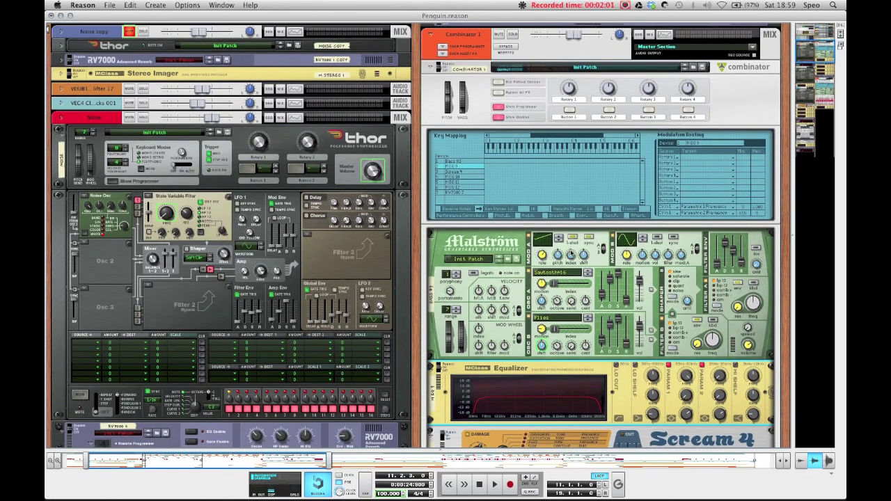
{"action": "key", "text": "Tab"}
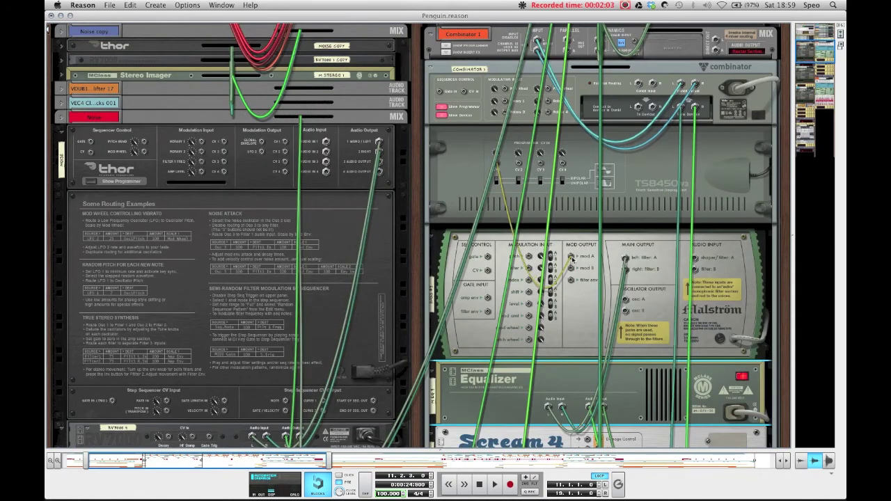
Step: Toggle Show Devices, trace the Malström mod A and TS8450 CV1 cables, then flip the rack front
{"action": "left_click", "coordinate": [444, 115]}
{"action": "left_click", "coordinate": [443, 115]}
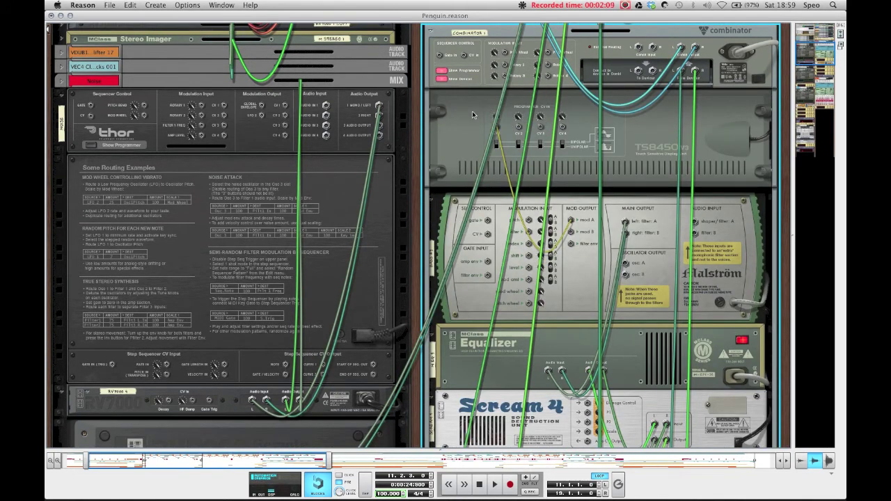
{"action": "left_click_drag", "start_coordinate": [570, 220], "coordinate": [563, 201]}
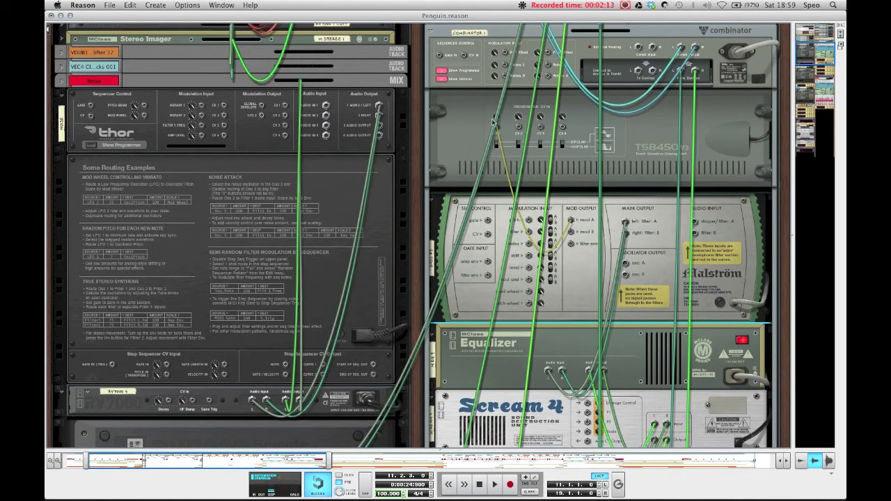
{"action": "left_click_drag", "start_coordinate": [495, 126], "coordinate": [492, 131]}
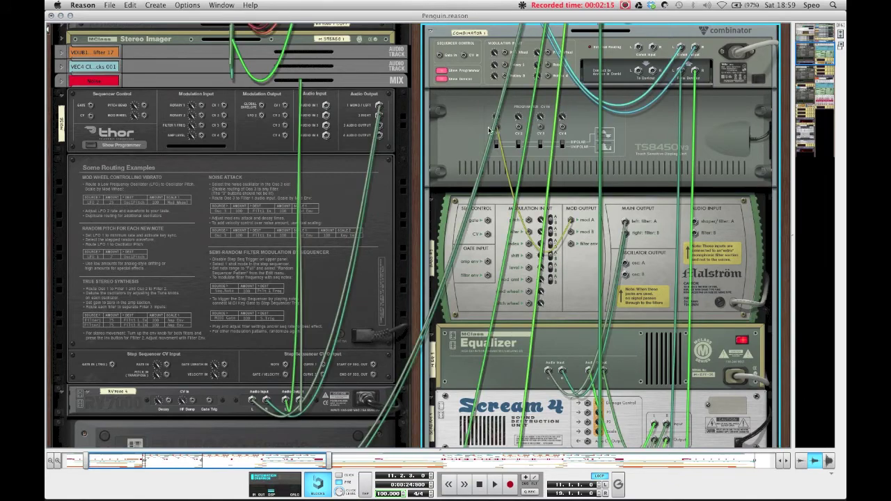
{"action": "key", "text": "Tab"}
{"action": "left_click", "coordinate": [458, 130]}
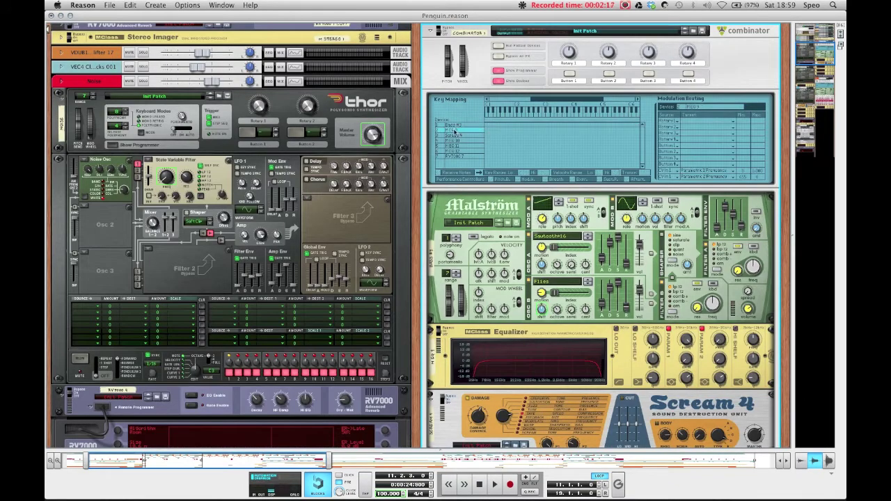
Step: Route CV In 1 to the Effect's Parametric 2 Frequency in the first modulation row
{"action": "left_click", "coordinate": [661, 172]}
{"action": "left_click", "coordinate": [670, 172]}
{"action": "left_click", "coordinate": [698, 172]}
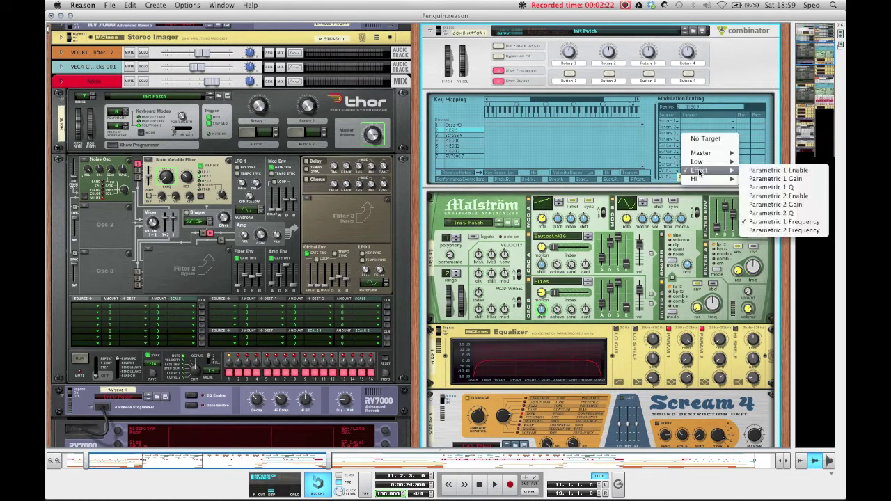
{"action": "left_click", "coordinate": [795, 230]}
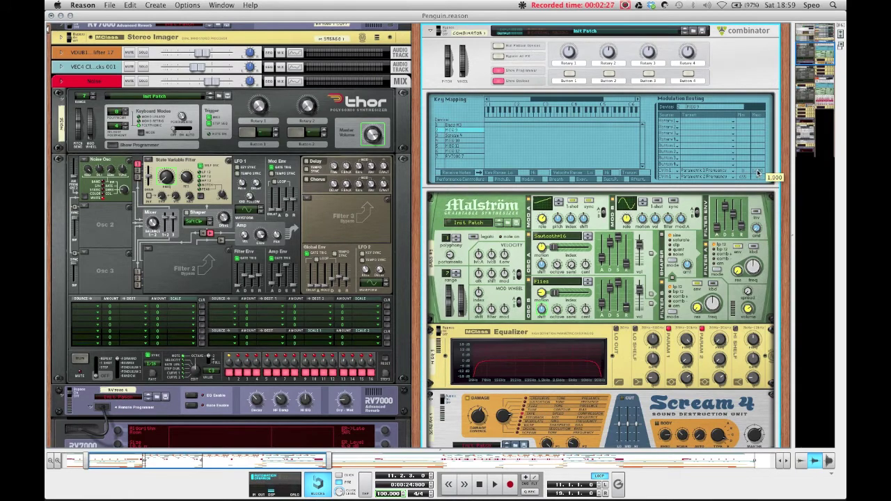
Step: Set another routing row's target to Parametric 2 Frequency as well
{"action": "left_click", "coordinate": [667, 178]}
{"action": "left_click", "coordinate": [667, 178]}
{"action": "left_click", "coordinate": [692, 182]}
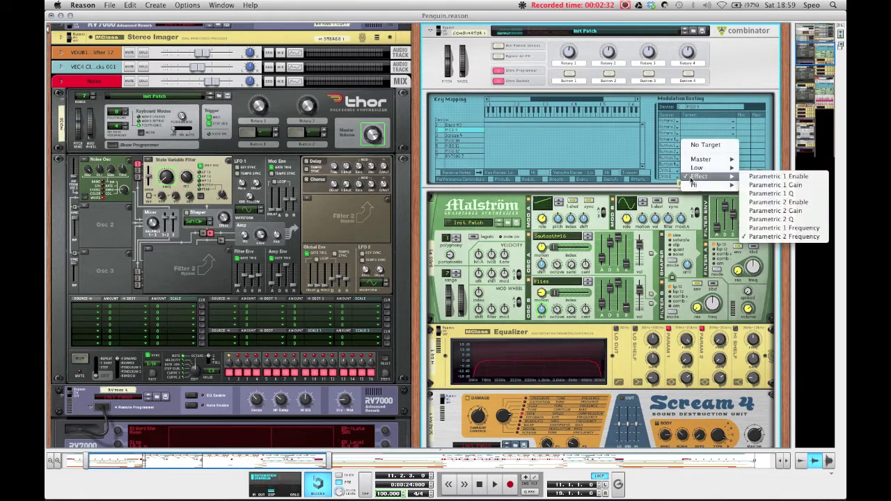
{"action": "left_click", "coordinate": [785, 236]}
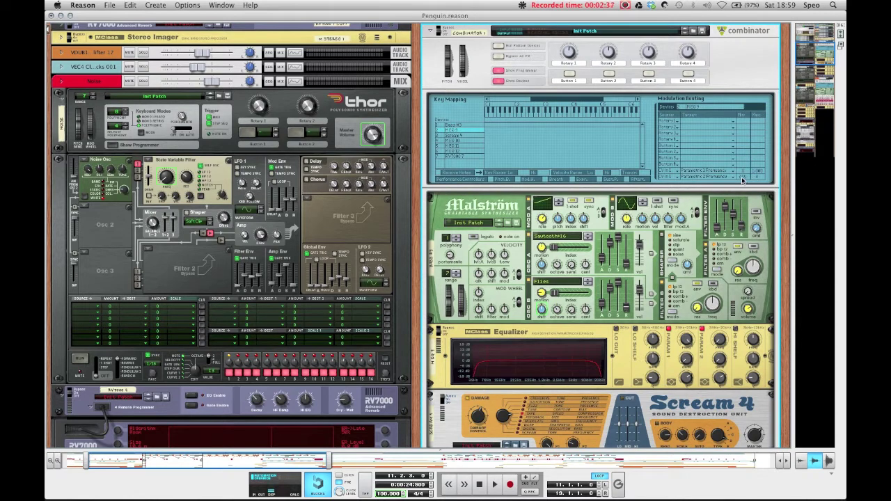
{"action": "mouse_move", "coordinate": [743, 181]}
{"action": "scroll", "coordinate": [592, 306], "scroll_direction": "down", "scroll_amount": 1}
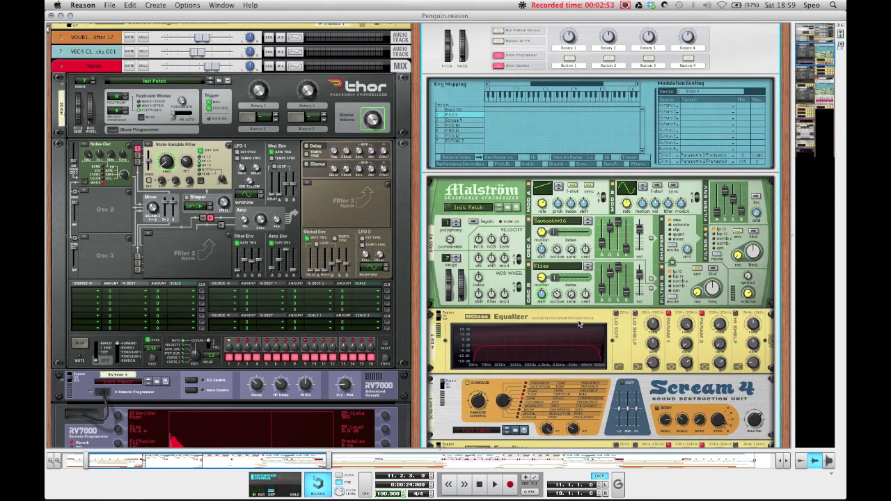
{"action": "scroll", "coordinate": [561, 322], "scroll_direction": "down", "scroll_amount": 1}
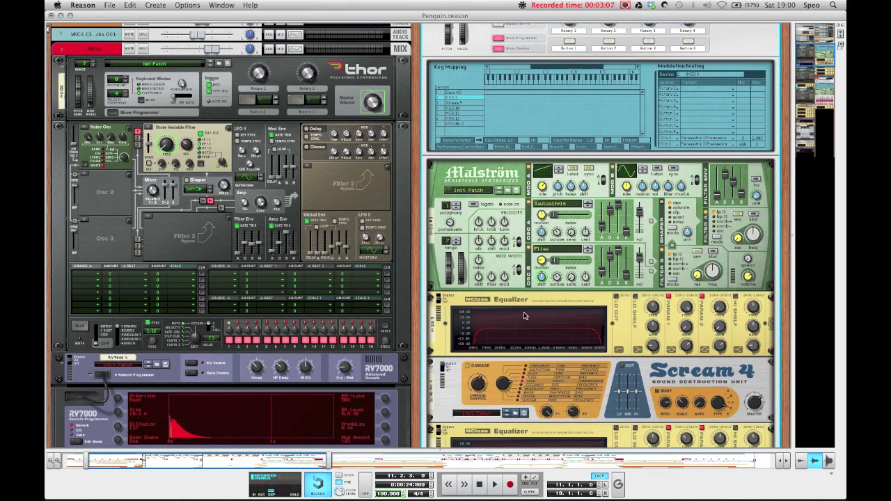
{"action": "scroll", "coordinate": [523, 318], "scroll_direction": "down", "scroll_amount": 2}
{"action": "scroll", "coordinate": [525, 316], "scroll_direction": "down", "scroll_amount": 3}
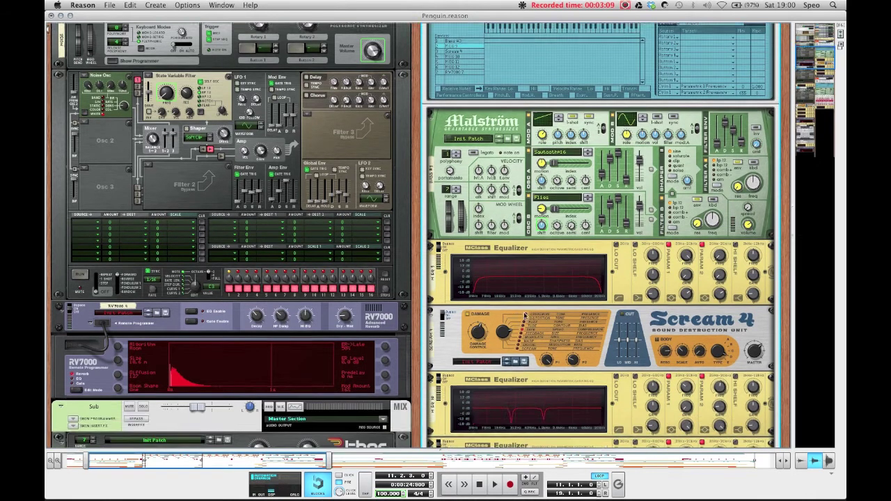
{"action": "scroll", "coordinate": [518, 303], "scroll_direction": "up", "scroll_amount": 1}
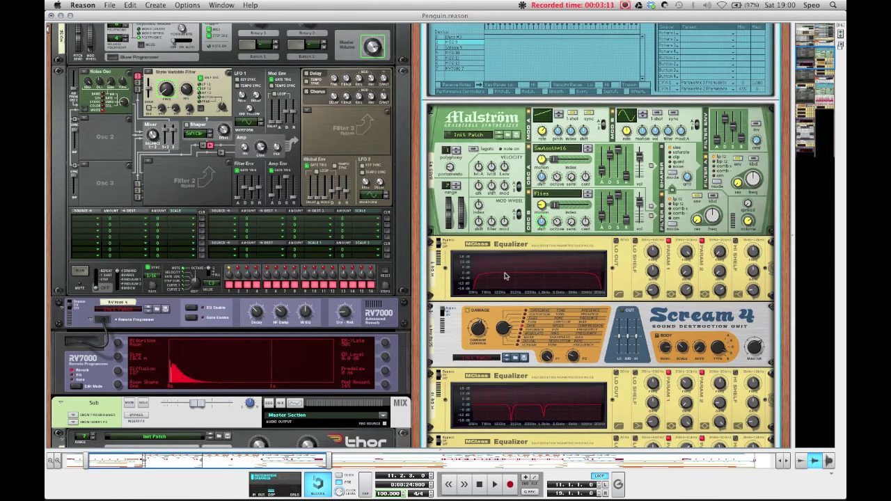
{"action": "scroll", "coordinate": [675, 229], "scroll_direction": "up", "scroll_amount": 3}
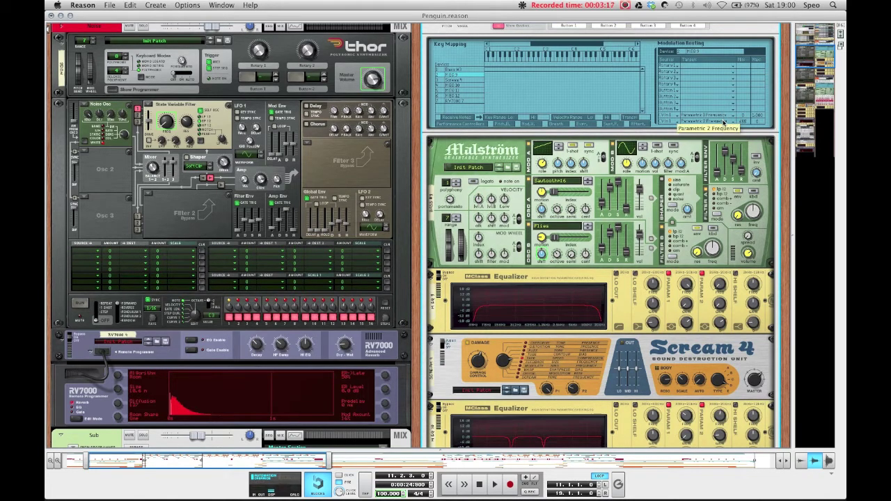
{"action": "scroll", "coordinate": [571, 188], "scroll_direction": "down", "scroll_amount": 2}
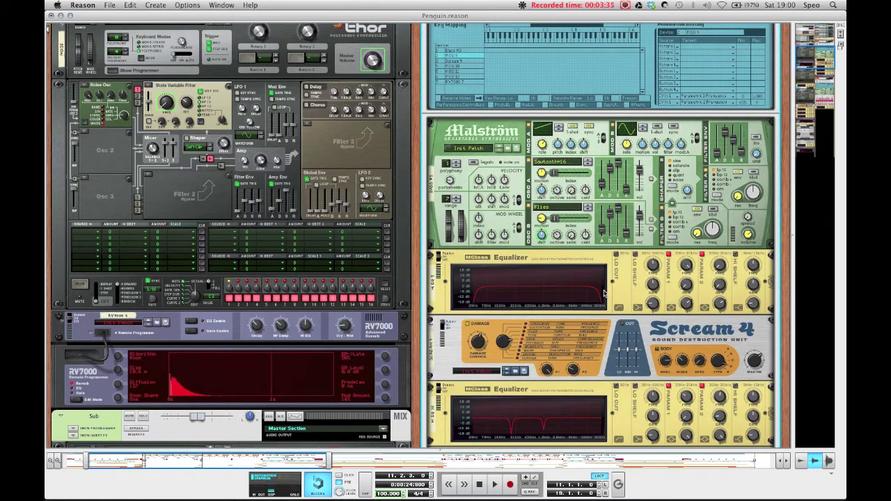
{"action": "scroll", "coordinate": [604, 294], "scroll_direction": "down", "scroll_amount": 3}
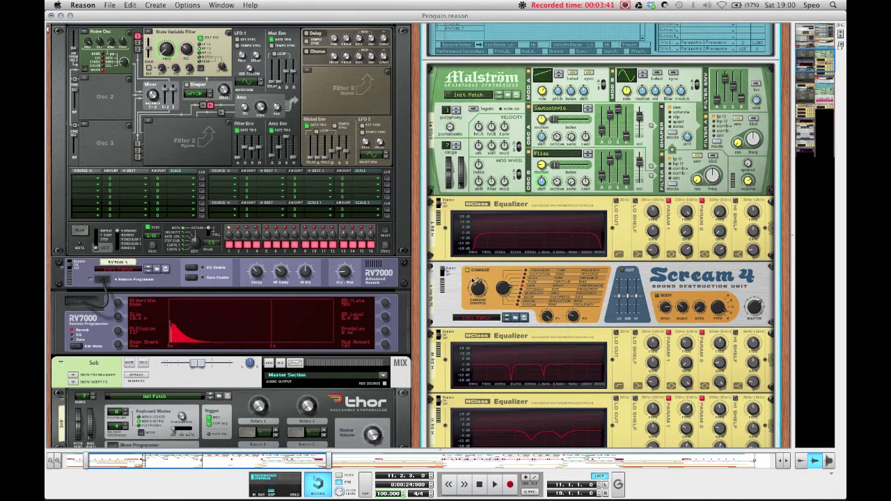
{"action": "left_click", "coordinate": [450, 270]}
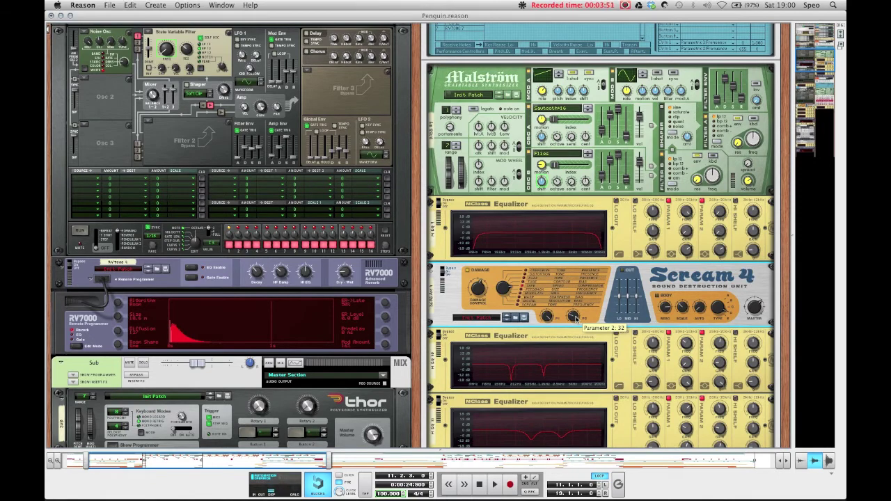
{"action": "scroll", "coordinate": [541, 332], "scroll_direction": "down", "scroll_amount": 2}
{"action": "scroll", "coordinate": [542, 325], "scroll_direction": "down", "scroll_amount": 1}
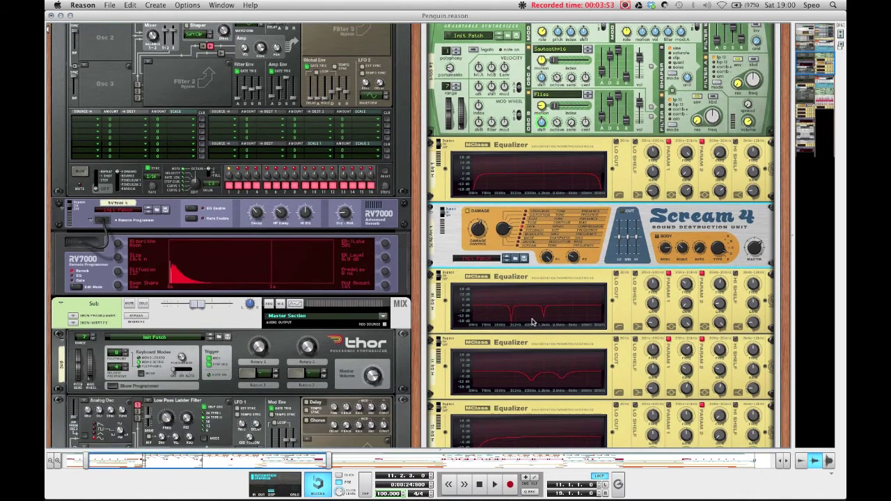
{"action": "scroll", "coordinate": [533, 321], "scroll_direction": "down", "scroll_amount": 1}
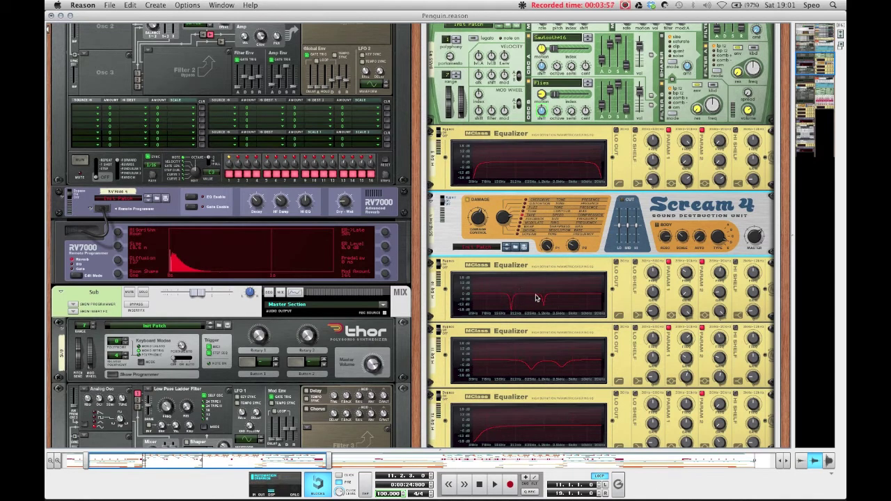
Step: Ease the Parametric 2 notch gain on the EQ below Scream 4 to -10.9 dB
{"action": "left_click", "coordinate": [685, 274]}
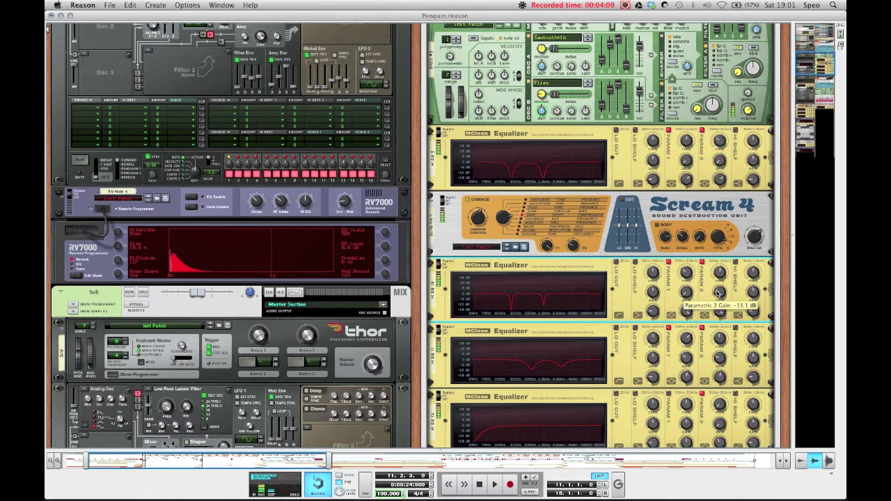
{"action": "left_click_drag", "start_coordinate": [717, 292], "coordinate": [720, 294]}
{"action": "scroll", "coordinate": [507, 355], "scroll_direction": "down", "scroll_amount": 1}
{"action": "scroll", "coordinate": [507, 356], "scroll_direction": "down", "scroll_amount": 3}
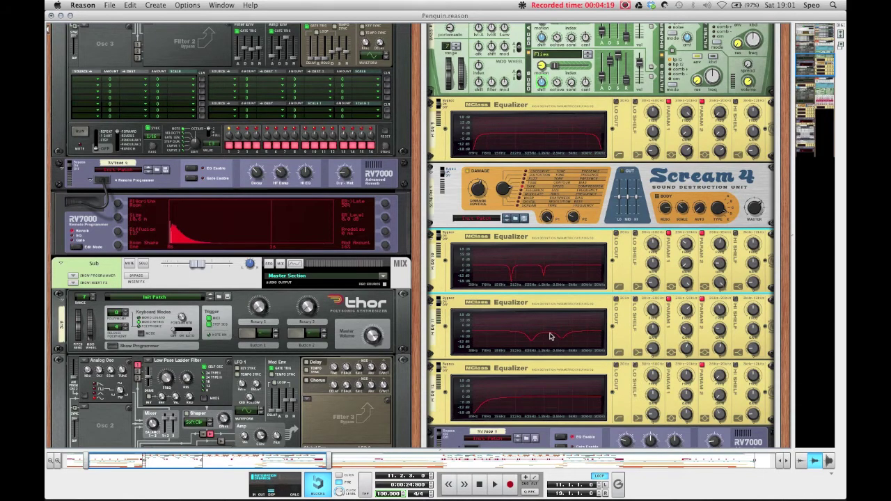
{"action": "scroll", "coordinate": [548, 337], "scroll_direction": "down", "scroll_amount": 3}
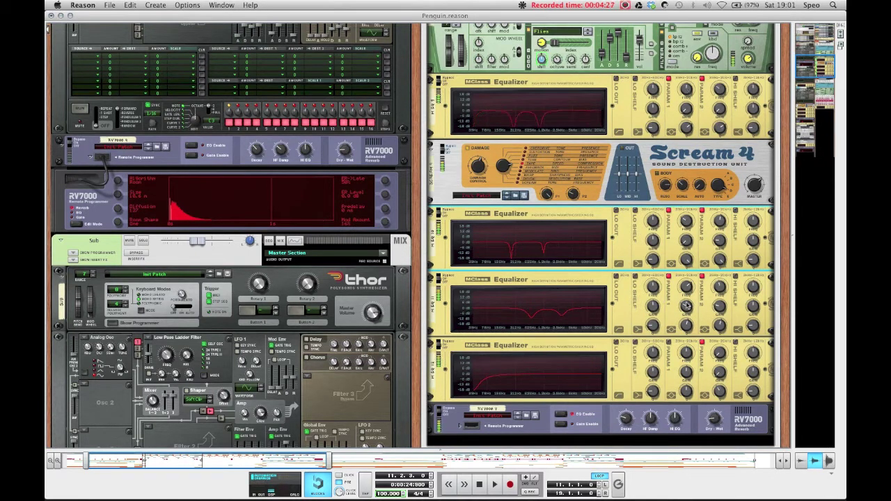
Step: Raise the next EQ's Parametric 1 gain to 3.4 dB
{"action": "left_click_drag", "start_coordinate": [687, 306], "coordinate": [716, 307]}
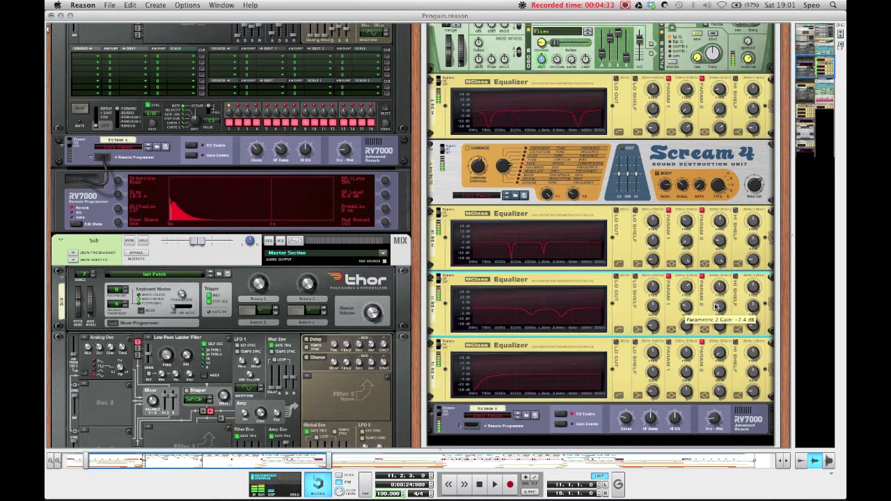
{"action": "scroll", "coordinate": [595, 315], "scroll_direction": "down", "scroll_amount": 1}
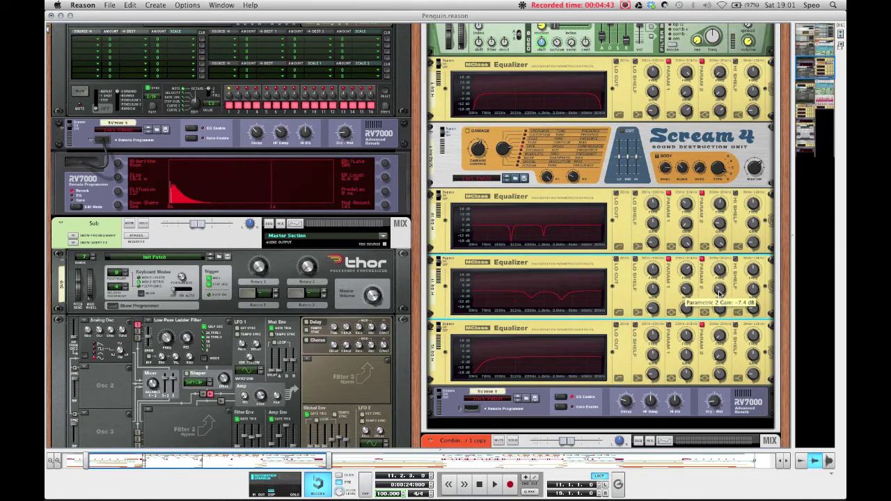
{"action": "scroll", "coordinate": [582, 312], "scroll_direction": "down", "scroll_amount": 3}
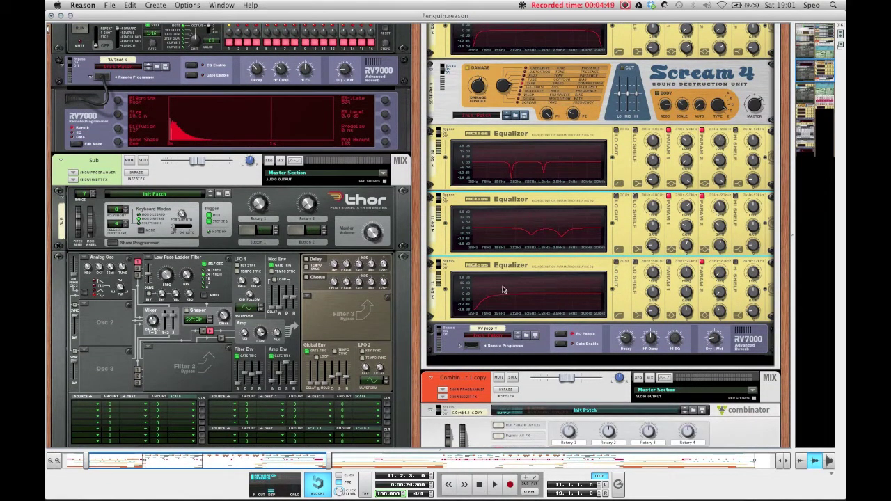
{"action": "left_click", "coordinate": [103, 310]}
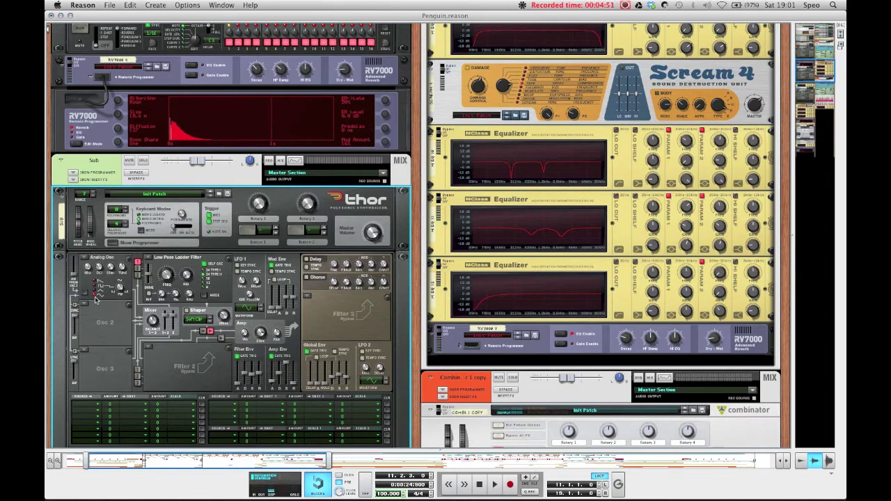
{"action": "scroll", "coordinate": [578, 306], "scroll_direction": "down", "scroll_amount": 3}
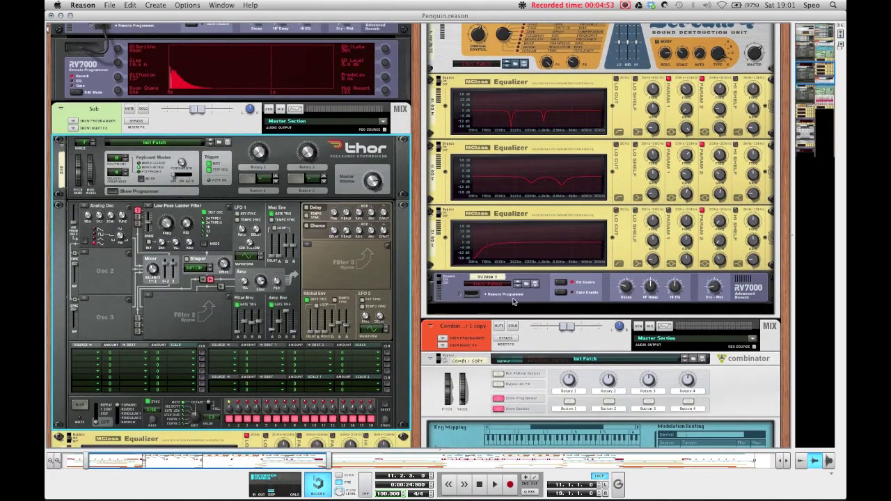
{"action": "left_click", "coordinate": [477, 298]}
{"action": "left_click", "coordinate": [459, 298]}
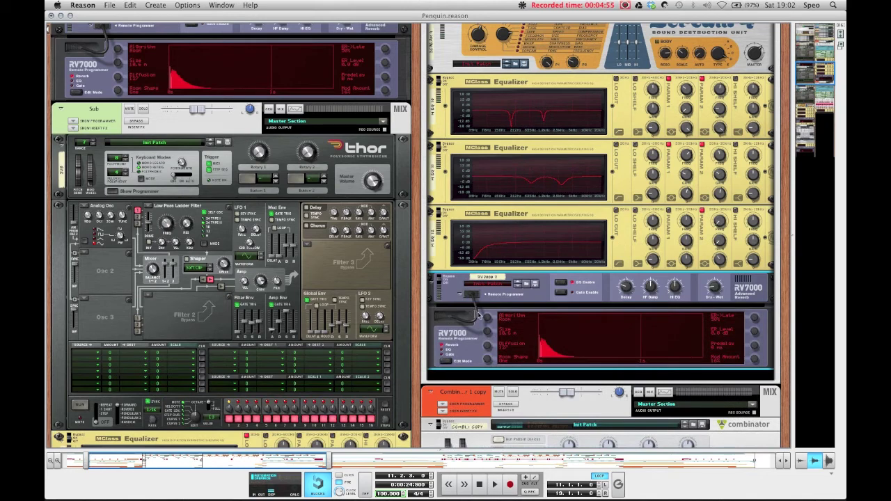
{"action": "left_click", "coordinate": [446, 351]}
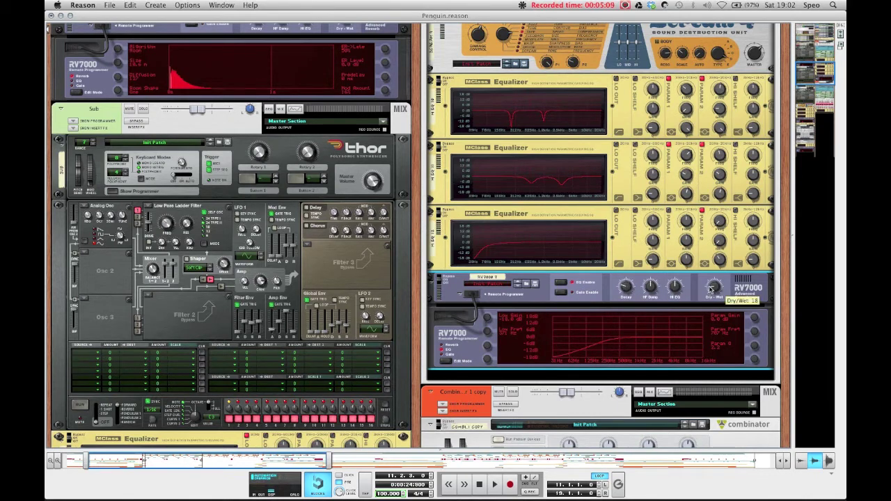
{"action": "left_click", "coordinate": [459, 297]}
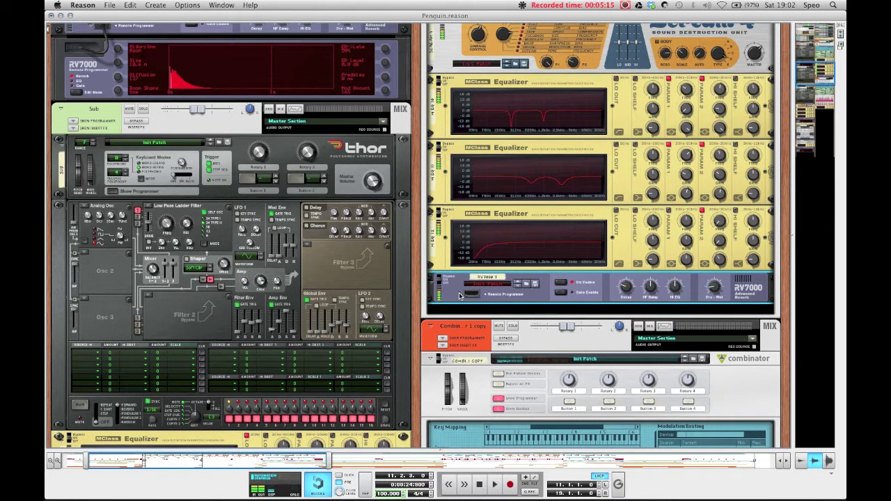
{"action": "left_click_drag", "start_coordinate": [460, 297], "coordinate": [408, 297]}
Step: Fold up Combinator 1, switch to the sequencer, play briefly, and return near bar 11
{"action": "scroll", "coordinate": [408, 297], "scroll_direction": "up", "scroll_amount": 3}
{"action": "scroll", "coordinate": [472, 176], "scroll_direction": "up", "scroll_amount": 3}
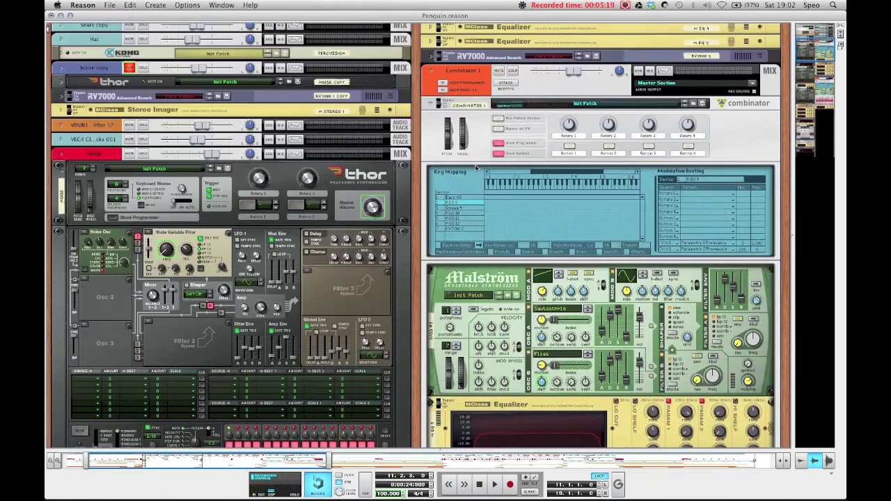
{"action": "key", "text": "super+d"}
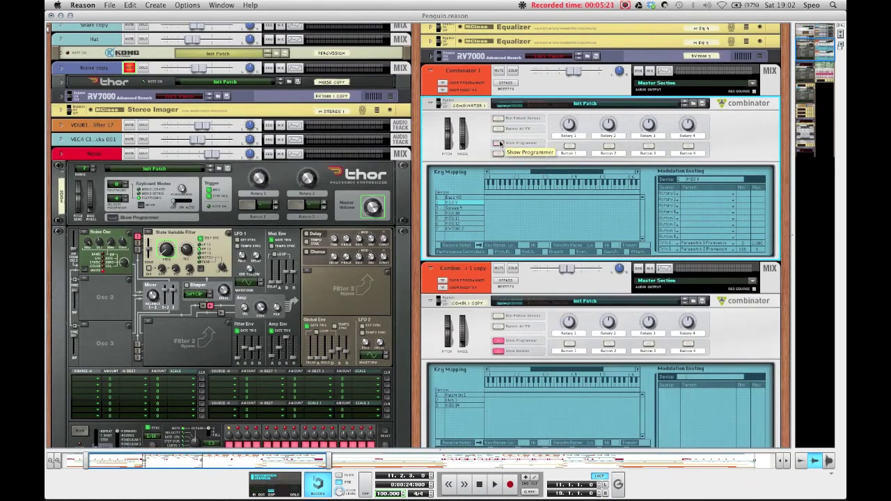
{"action": "left_click", "coordinate": [498, 144]}
{"action": "key", "text": "F7"}
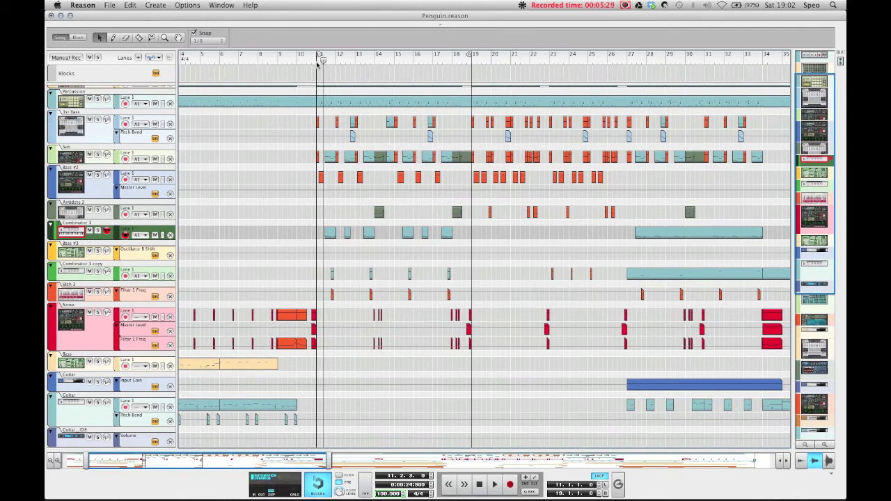
{"action": "key", "text": "space"}
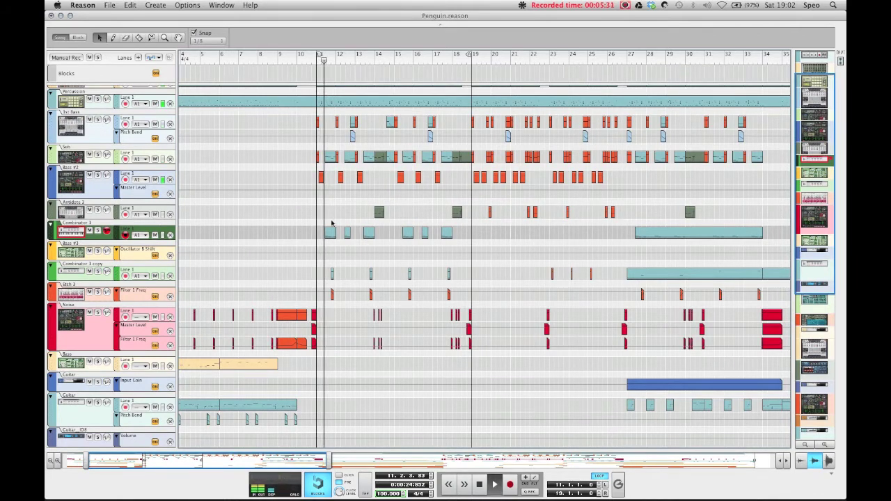
{"action": "key", "text": "space"}
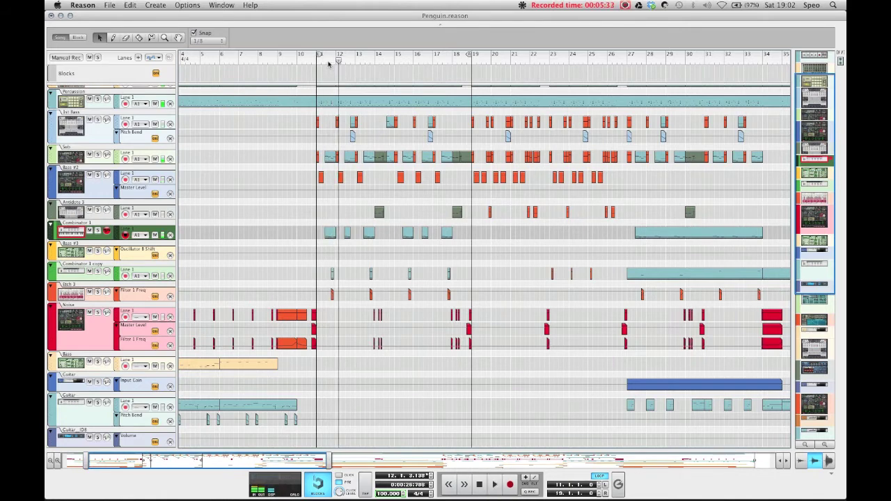
{"action": "left_click_drag", "start_coordinate": [329, 63], "coordinate": [324, 62]}
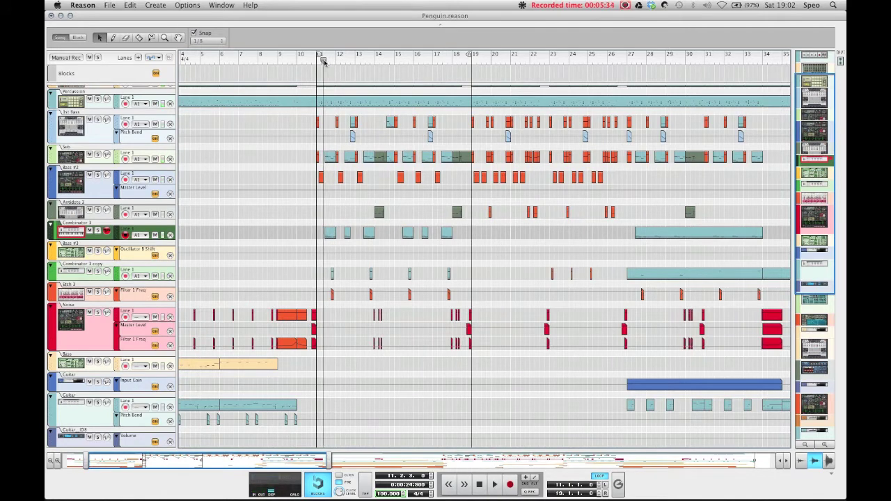
Step: Inspect the notes of the Combinator 1 clip and the Combinator 1 copy clip at bar 11.4
{"action": "double_click", "coordinate": [330, 233]}
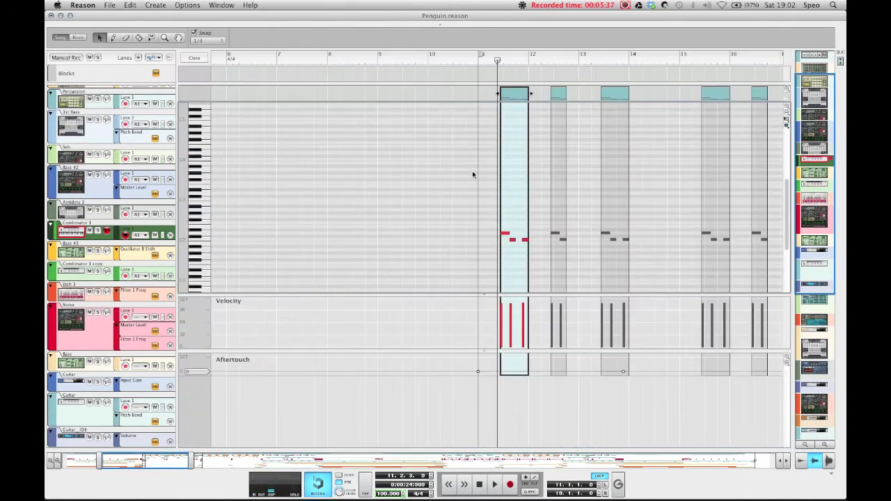
{"action": "left_click", "coordinate": [197, 58]}
{"action": "left_click", "coordinate": [298, 275]}
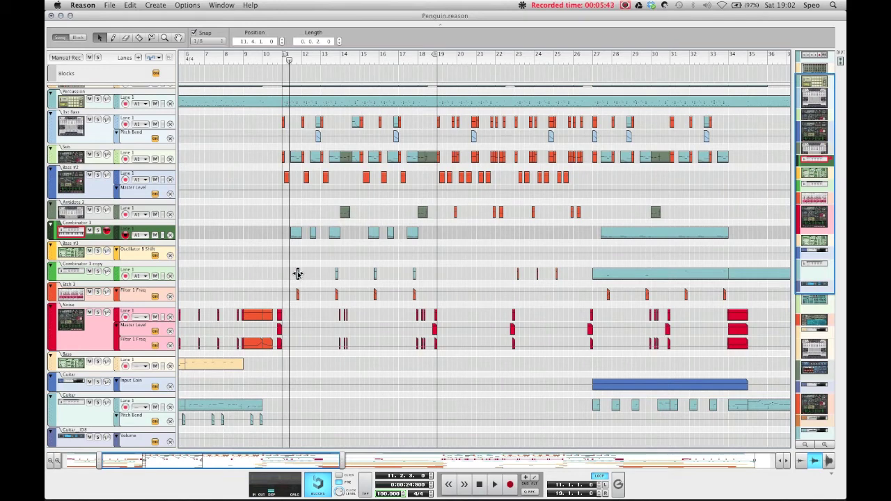
{"action": "left_click", "coordinate": [297, 274]}
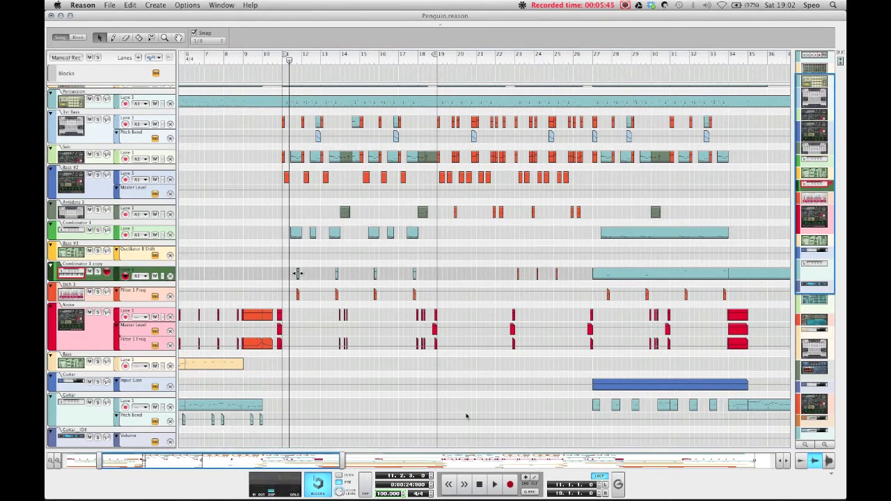
{"action": "key", "text": "g"}
{"action": "key", "text": "g"}
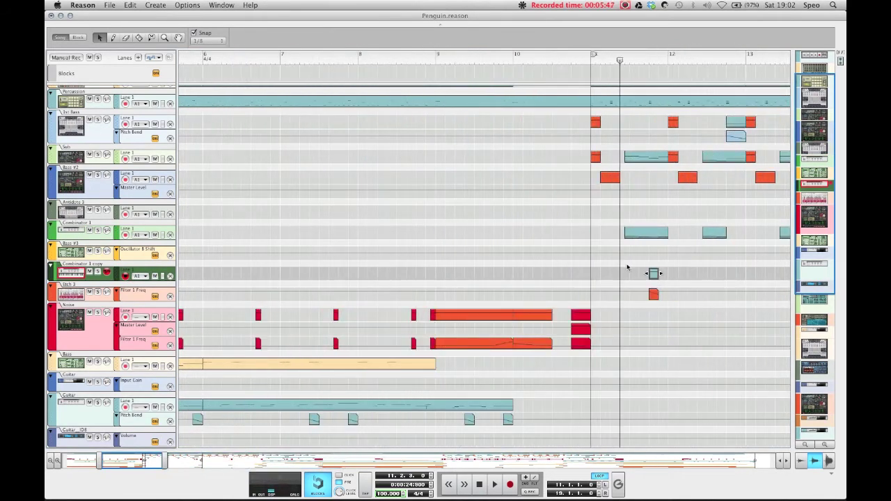
{"action": "double_click", "coordinate": [651, 273]}
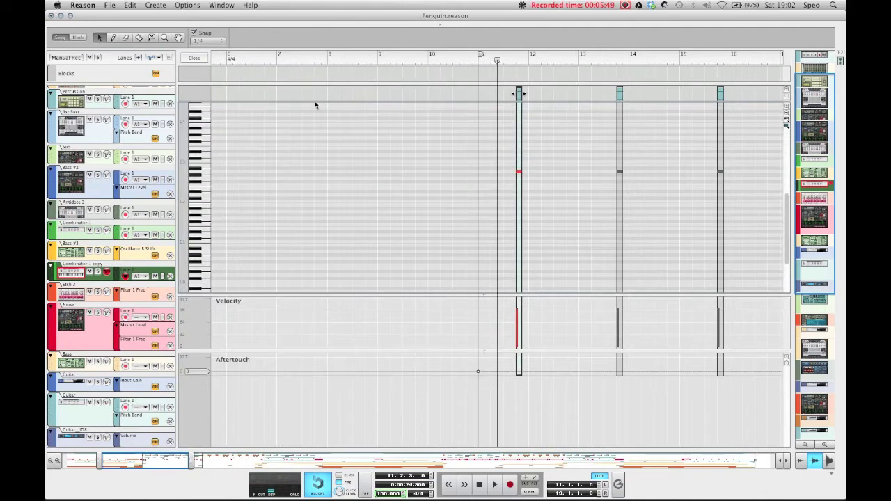
{"action": "left_click", "coordinate": [206, 58]}
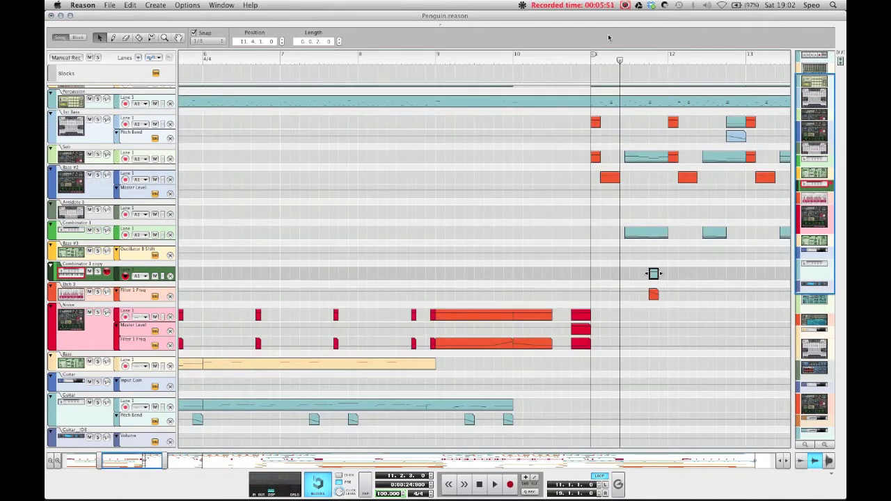
Step: Play from bar 11, stop, and set the song position to bar 11.4
{"action": "left_click", "coordinate": [590, 63]}
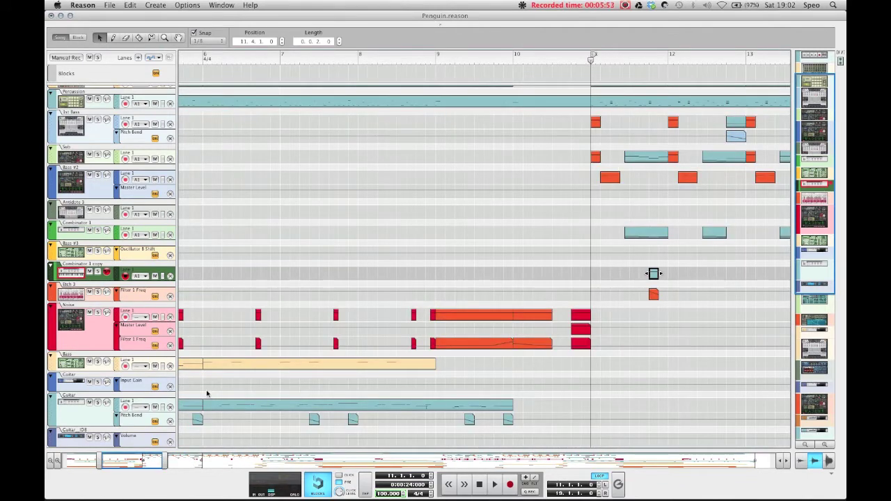
{"action": "key", "text": "space"}
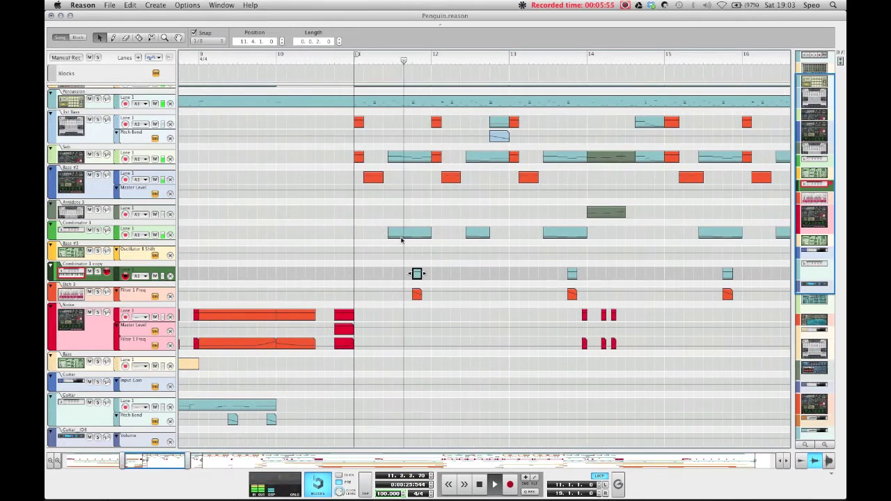
{"action": "key", "text": "space"}
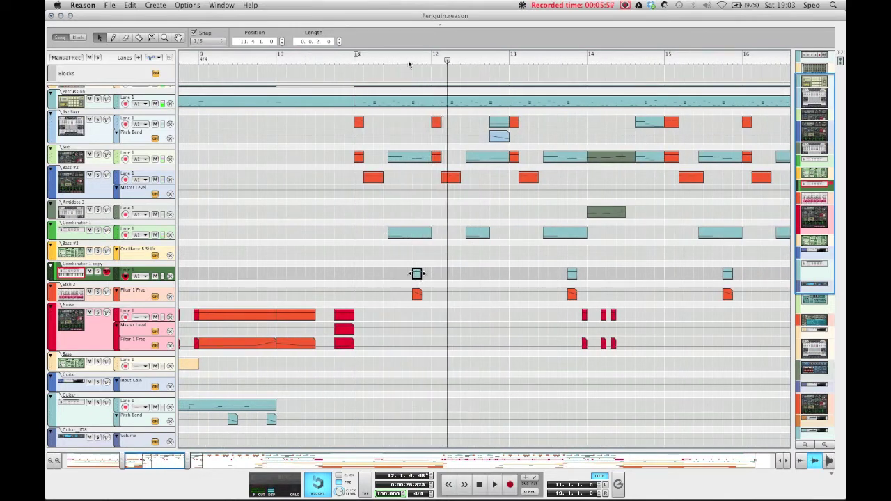
{"action": "left_click", "coordinate": [408, 64]}
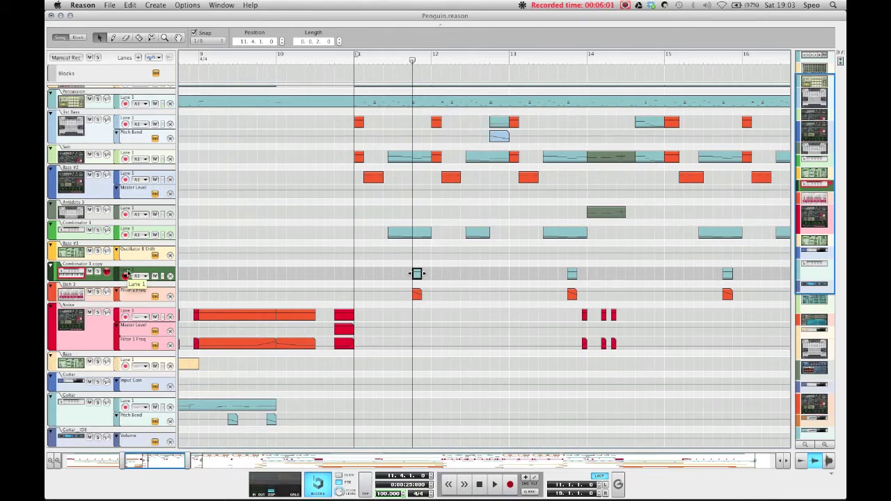
{"action": "key", "text": "F6"}
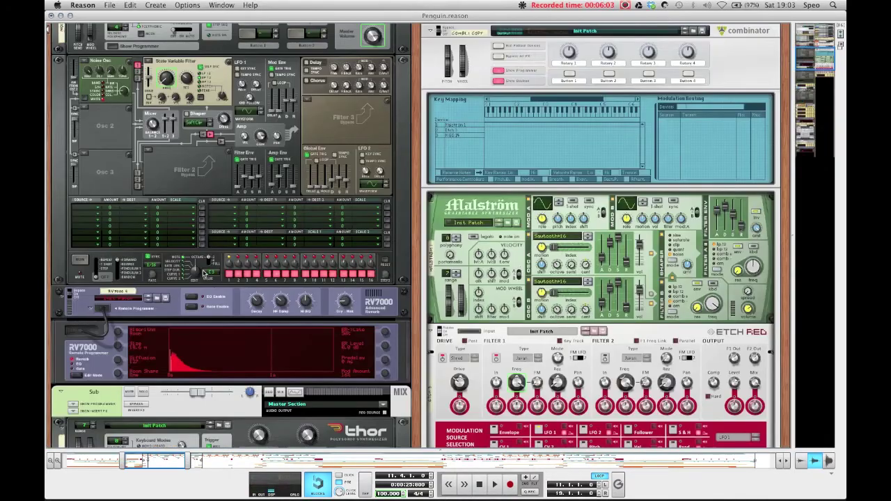
{"action": "scroll", "coordinate": [519, 270], "scroll_direction": "up", "scroll_amount": 2}
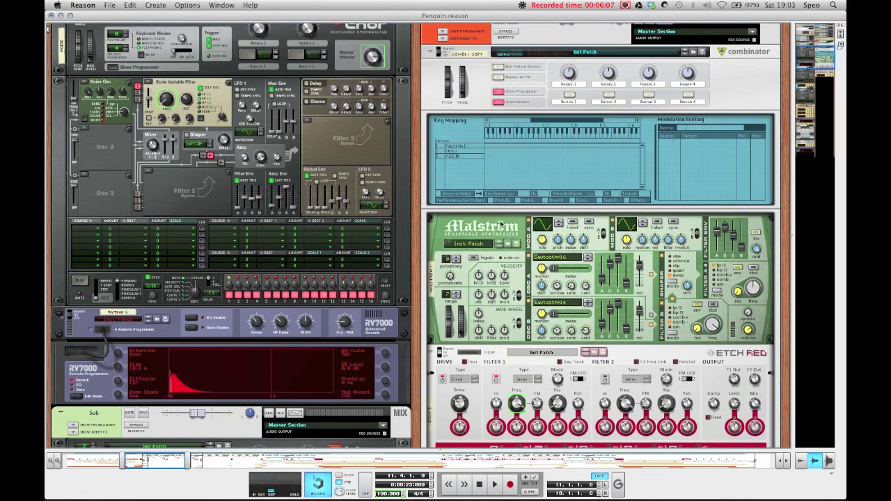
{"action": "scroll", "coordinate": [505, 224], "scroll_direction": "down", "scroll_amount": 2}
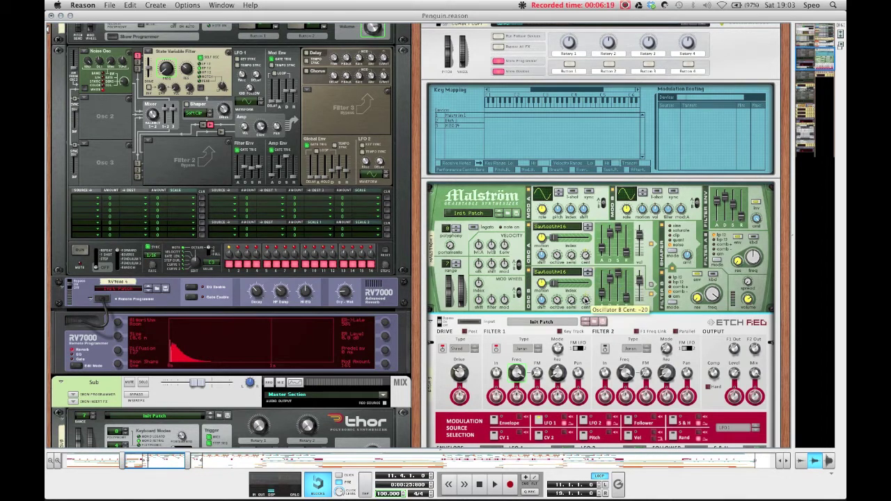
{"action": "scroll", "coordinate": [585, 301], "scroll_direction": "down", "scroll_amount": 3}
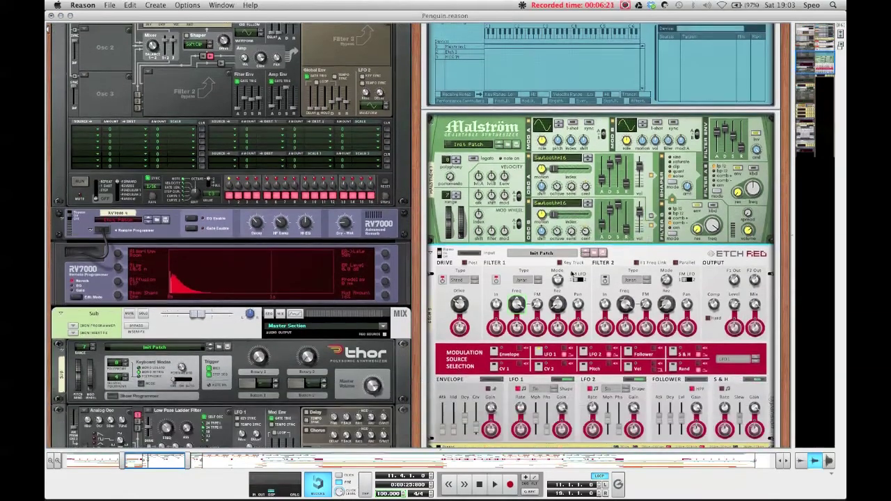
{"action": "scroll", "coordinate": [543, 265], "scroll_direction": "up", "scroll_amount": 2}
{"action": "scroll", "coordinate": [501, 221], "scroll_direction": "up", "scroll_amount": 1}
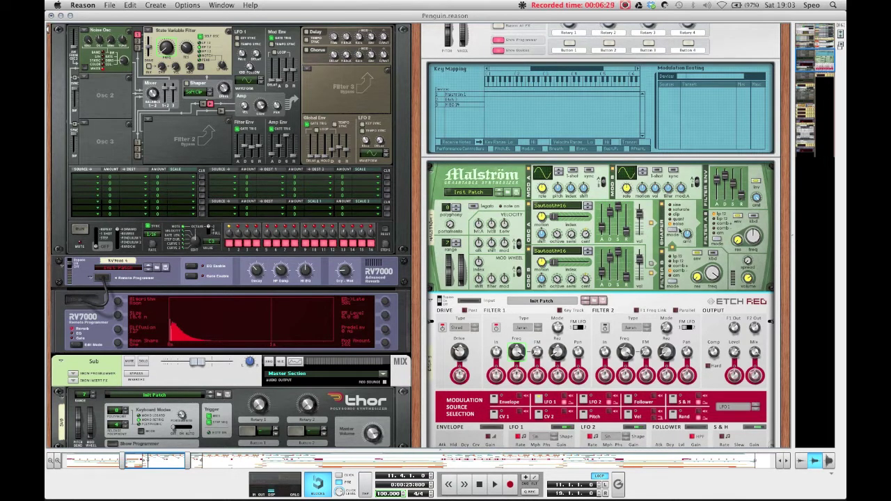
{"action": "mouse_move", "coordinate": [688, 237]}
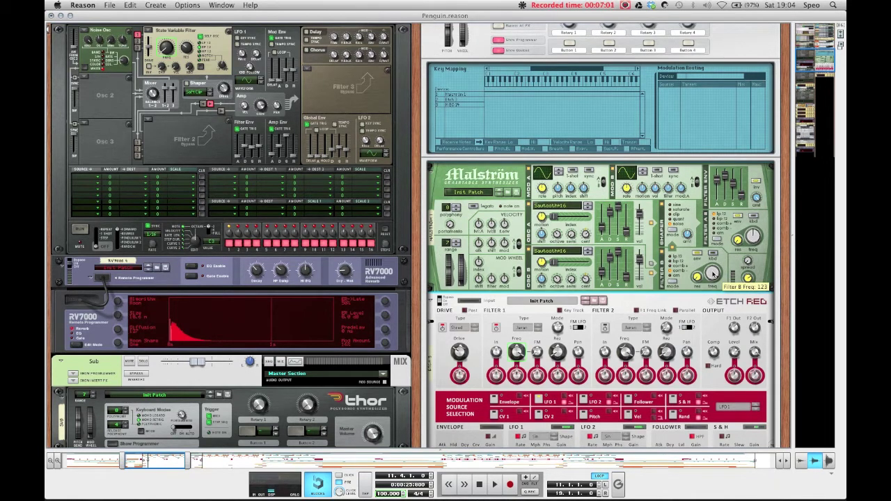
{"action": "scroll", "coordinate": [680, 282], "scroll_direction": "down", "scroll_amount": 1}
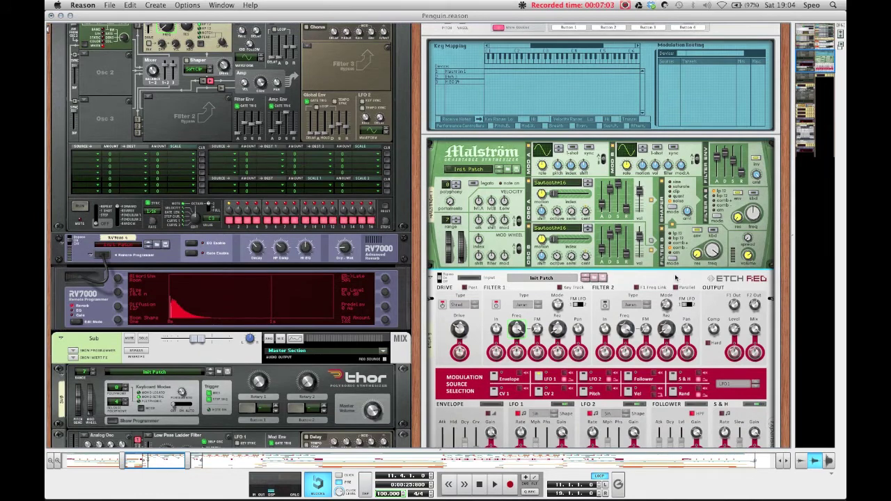
Step: Scroll the rack down to the Etch Red filter and EQ, then switch to the sequencer
{"action": "scroll", "coordinate": [674, 277], "scroll_direction": "down", "scroll_amount": 1}
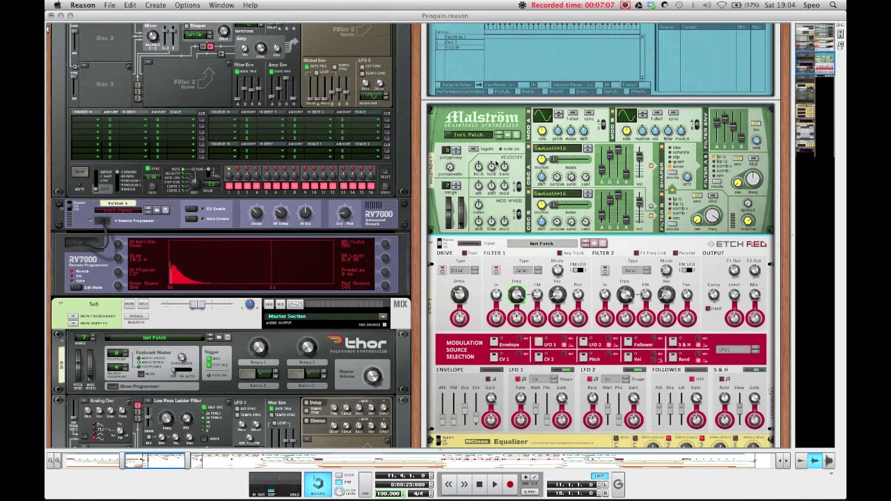
{"action": "scroll", "coordinate": [551, 219], "scroll_direction": "down", "scroll_amount": 1}
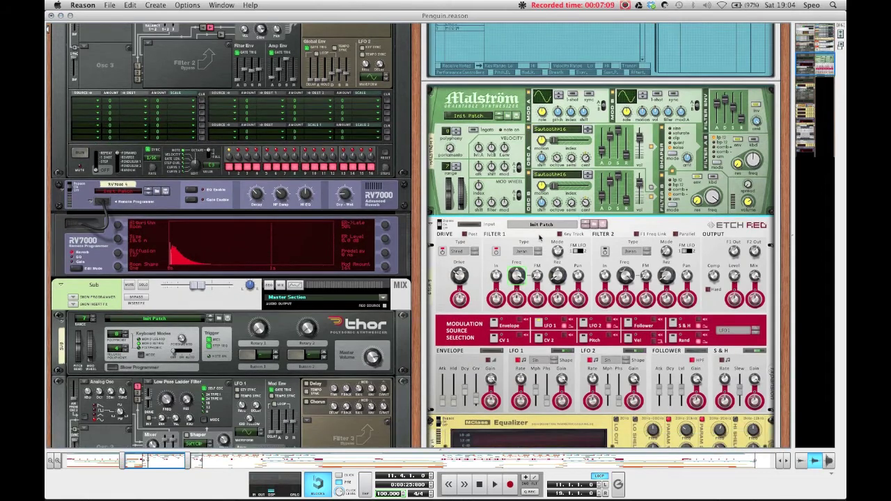
{"action": "scroll", "coordinate": [540, 238], "scroll_direction": "down", "scroll_amount": 1}
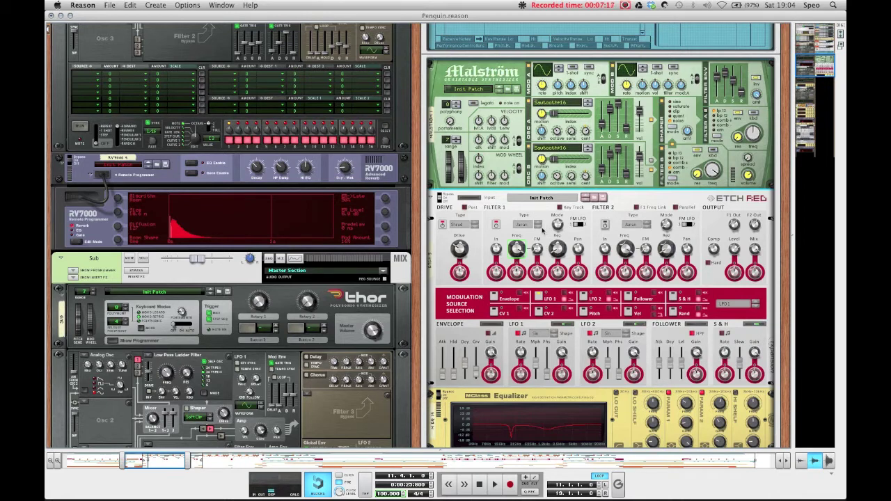
{"action": "mouse_move", "coordinate": [557, 225]}
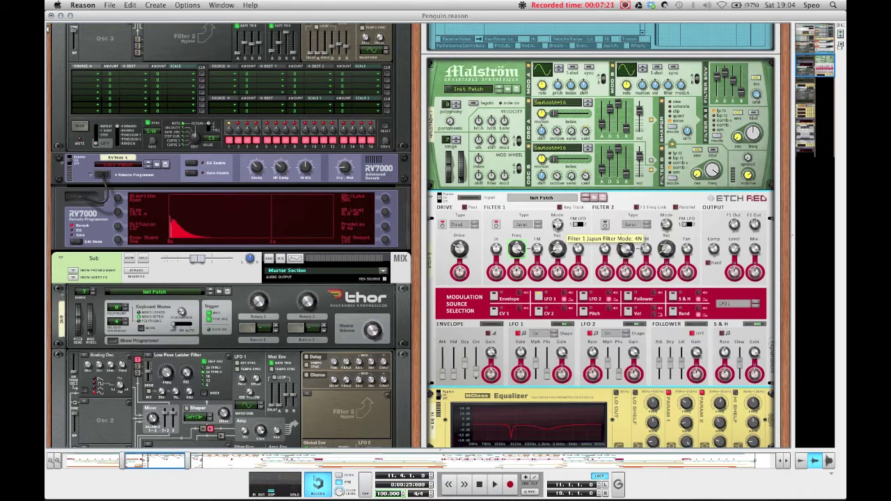
{"action": "scroll", "coordinate": [548, 235], "scroll_direction": "down", "scroll_amount": 1}
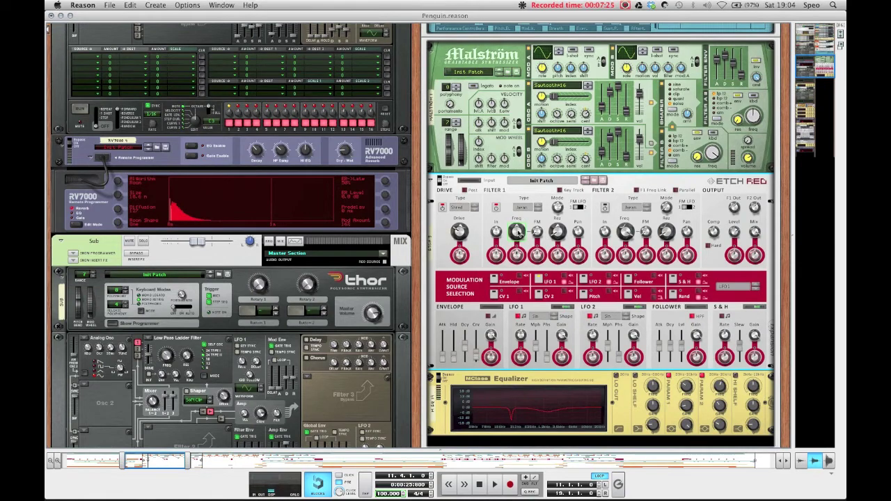
{"action": "mouse_move", "coordinate": [517, 232]}
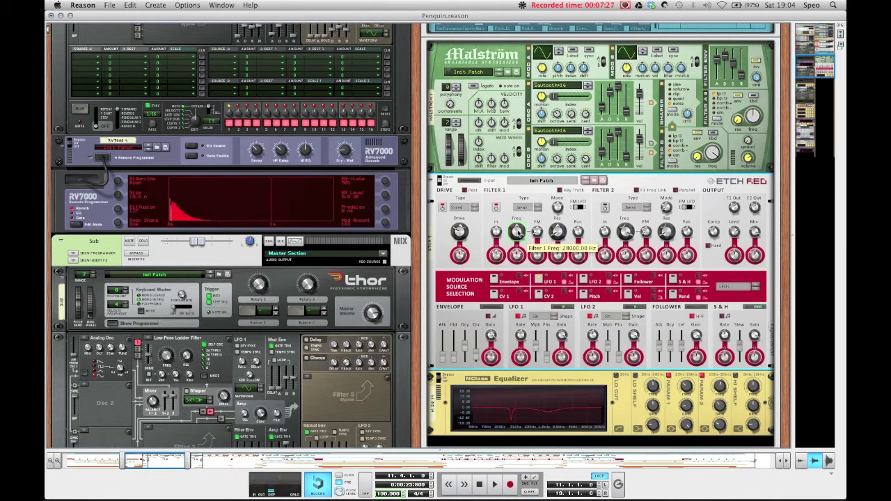
{"action": "key", "text": "F7"}
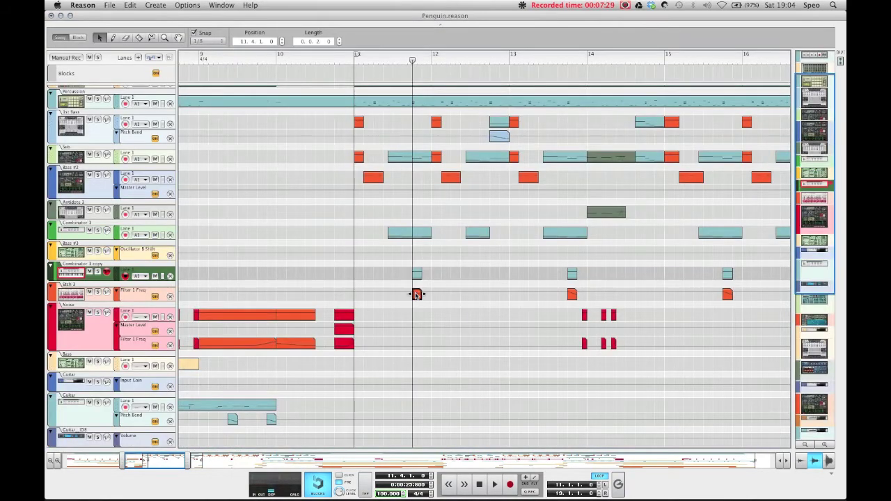
Step: Inspect the Etch 3 automation points (28000 Hz and 179.04 Hz) and move to bar 11.4
{"action": "left_click", "coordinate": [413, 292]}
{"action": "left_click", "coordinate": [412, 291]}
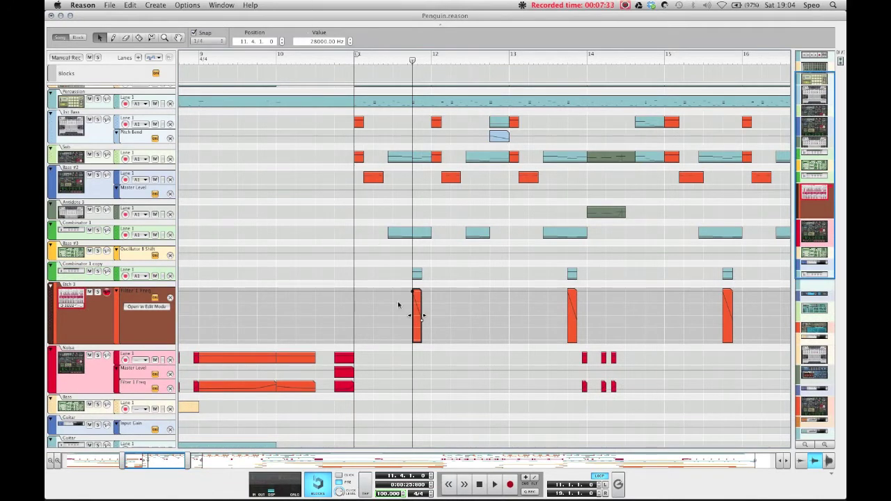
{"action": "left_click", "coordinate": [421, 340]}
{"action": "double_click", "coordinate": [340, 218]}
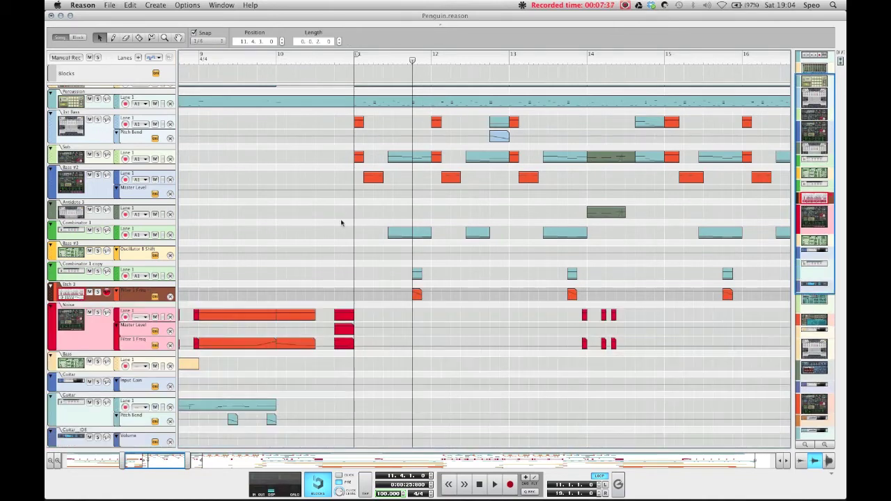
{"action": "key", "text": "space"}
{"action": "key", "text": "space"}
{"action": "left_click", "coordinate": [412, 59]}
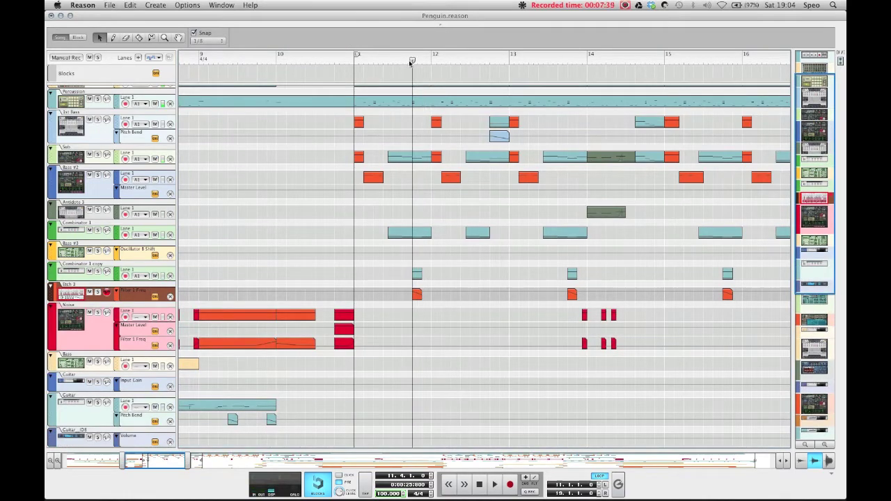
Step: Solo the Combinator 1 copy channel in the rack, audition it, and browse Etch Red drive types
{"action": "key", "text": "F6"}
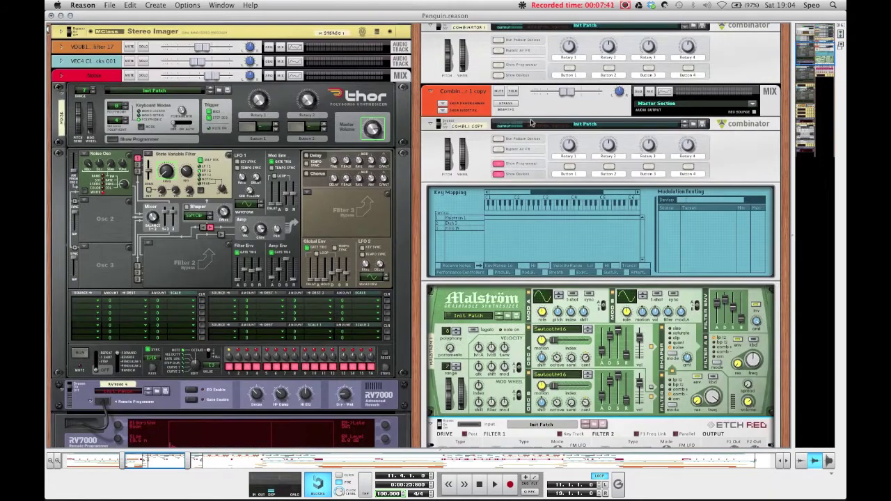
{"action": "left_click", "coordinate": [515, 91]}
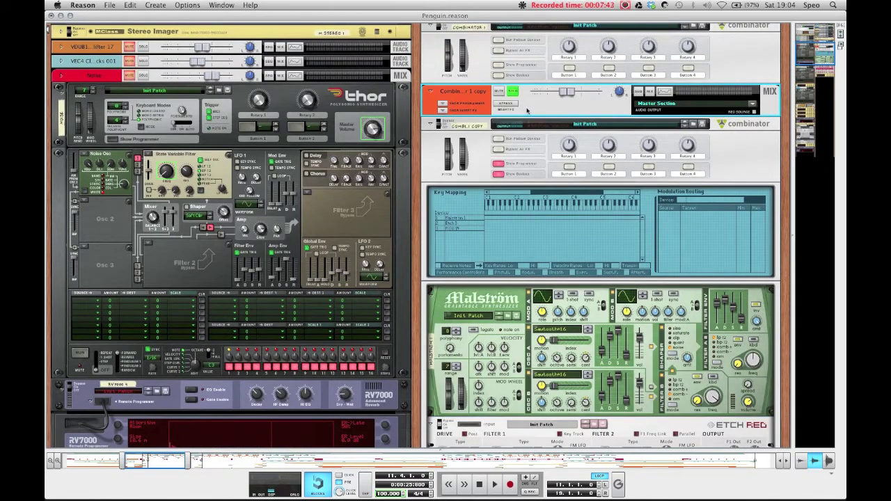
{"action": "key", "text": "space"}
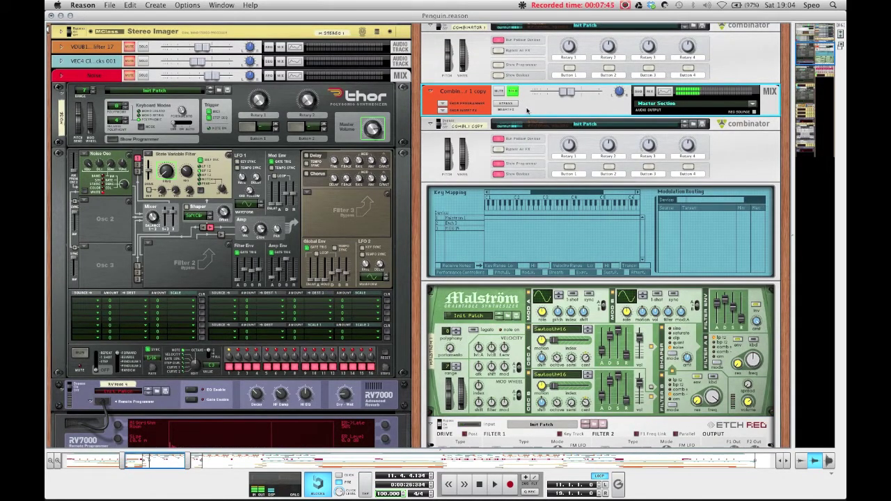
{"action": "key", "text": "space"}
{"action": "scroll", "coordinate": [477, 257], "scroll_direction": "down", "scroll_amount": 10}
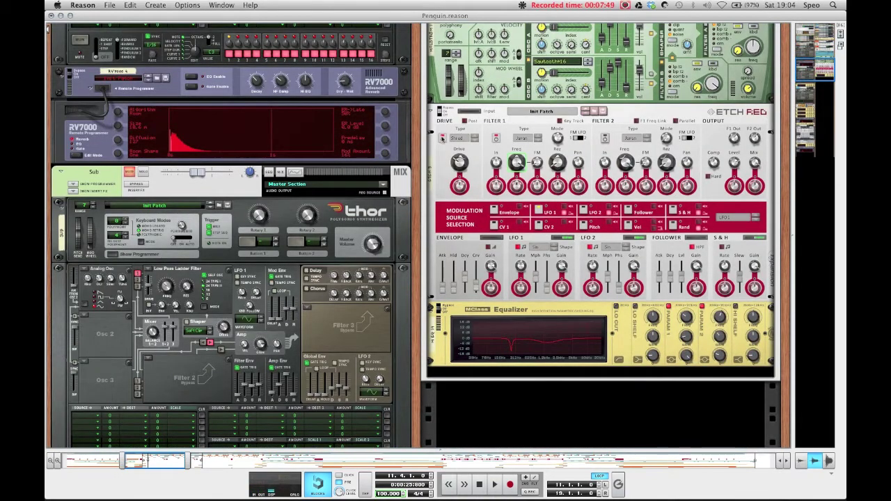
{"action": "left_click", "coordinate": [444, 138]}
{"action": "left_click", "coordinate": [463, 139]}
{"action": "left_click", "coordinate": [464, 140]}
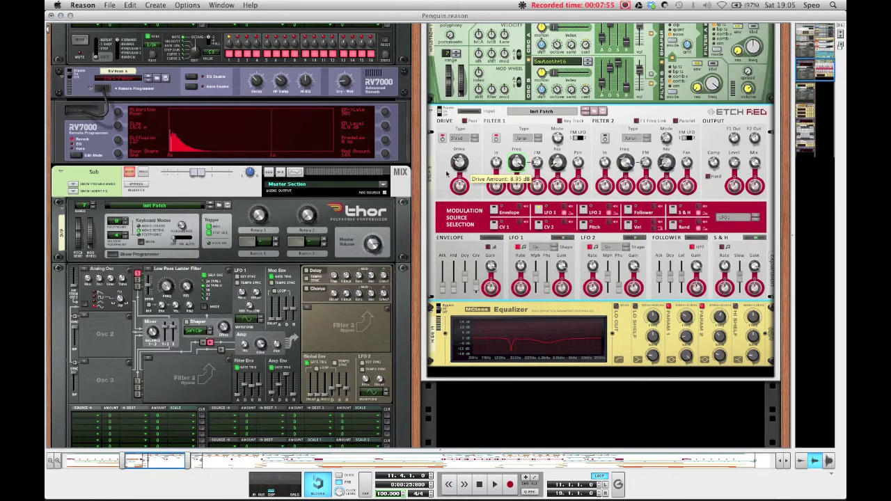
{"action": "scroll", "coordinate": [462, 198], "scroll_direction": "down", "scroll_amount": 5}
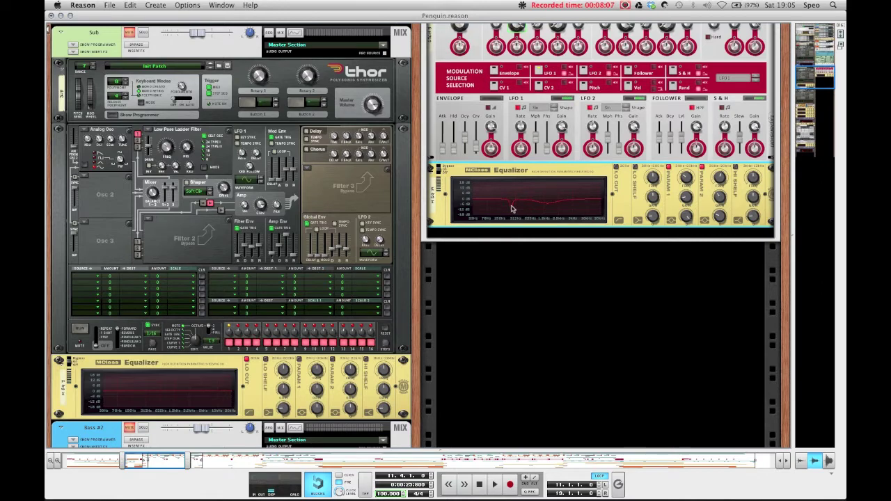
{"action": "scroll", "coordinate": [515, 221], "scroll_direction": "up", "scroll_amount": 3}
{"action": "scroll", "coordinate": [525, 246], "scroll_direction": "down", "scroll_amount": 1}
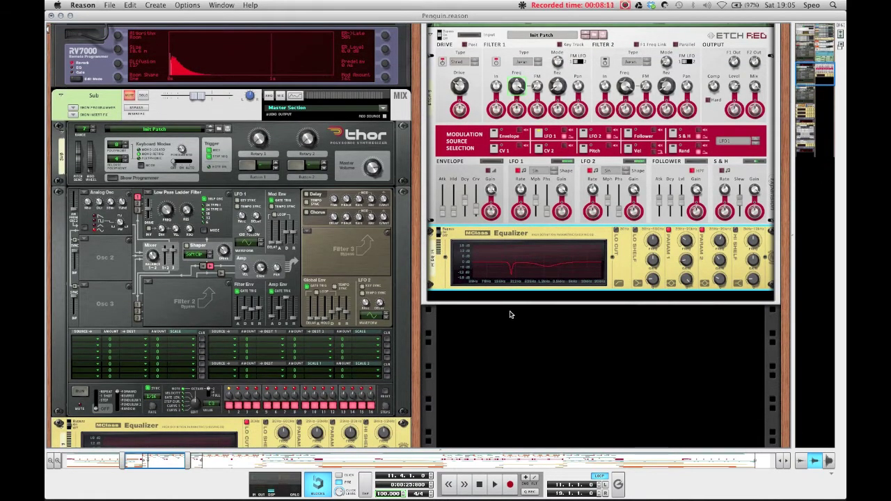
{"action": "scroll", "coordinate": [497, 348], "scroll_direction": "up", "scroll_amount": 1}
{"action": "scroll", "coordinate": [488, 372], "scroll_direction": "up", "scroll_amount": 1}
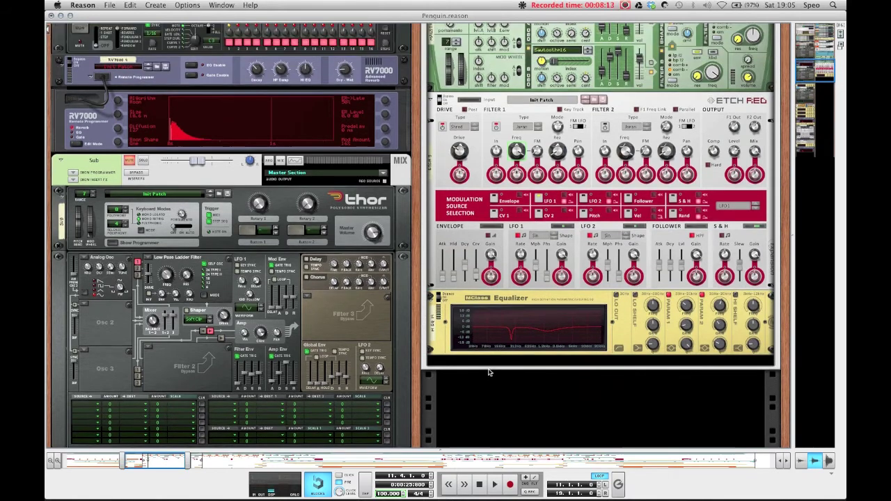
{"action": "scroll", "coordinate": [489, 373], "scroll_direction": "up", "scroll_amount": 6}
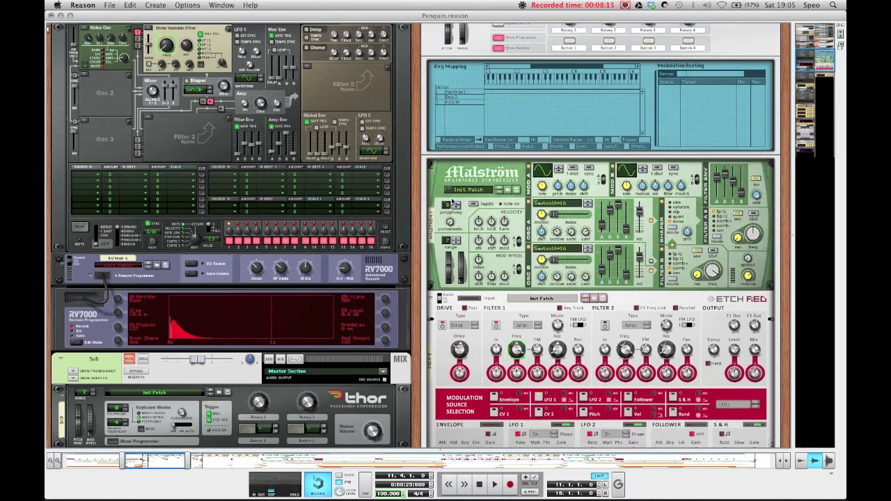
{"action": "scroll", "coordinate": [452, 202], "scroll_direction": "up", "scroll_amount": 1}
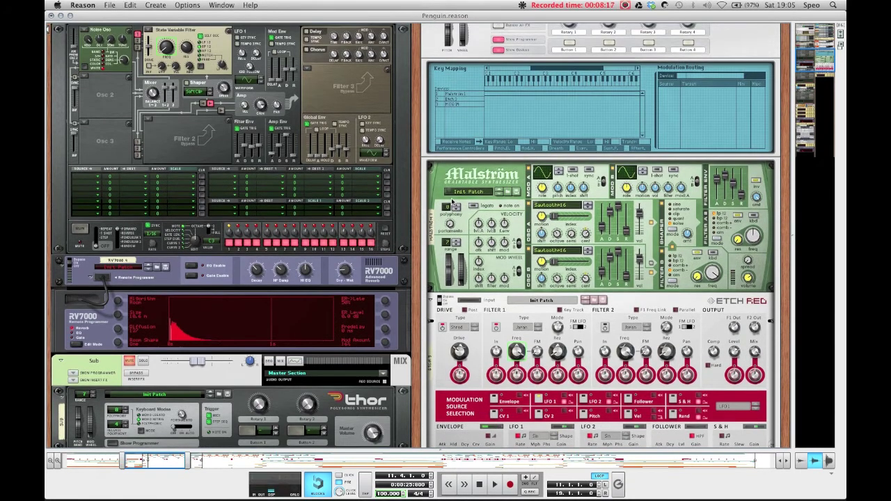
{"action": "scroll", "coordinate": [453, 201], "scroll_direction": "up", "scroll_amount": 5}
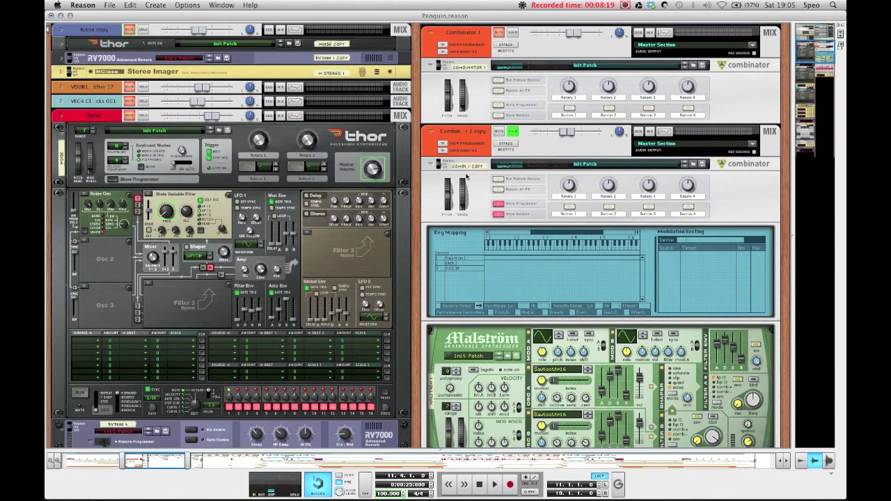
Step: Fold up the Combinator, switch to the sequencer, and play from bar 11.2
{"action": "left_click", "coordinate": [498, 214]}
{"action": "left_click", "coordinate": [498, 204]}
{"action": "key", "text": "F7"}
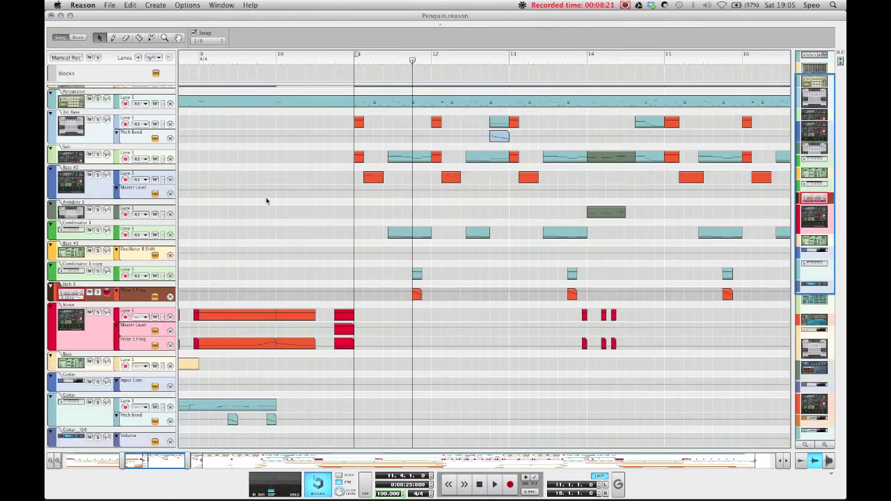
{"action": "key", "text": "F7"}
{"action": "key", "text": "F7"}
{"action": "left_click", "coordinate": [387, 60]}
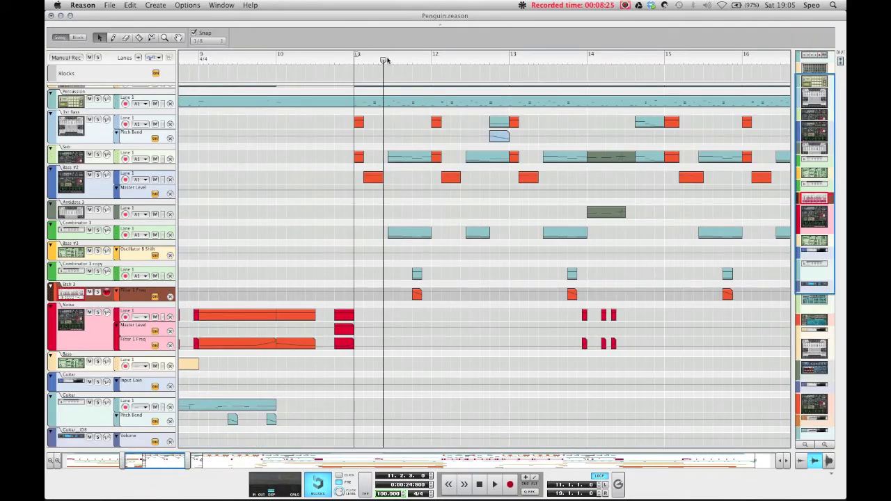
{"action": "key", "text": "space"}
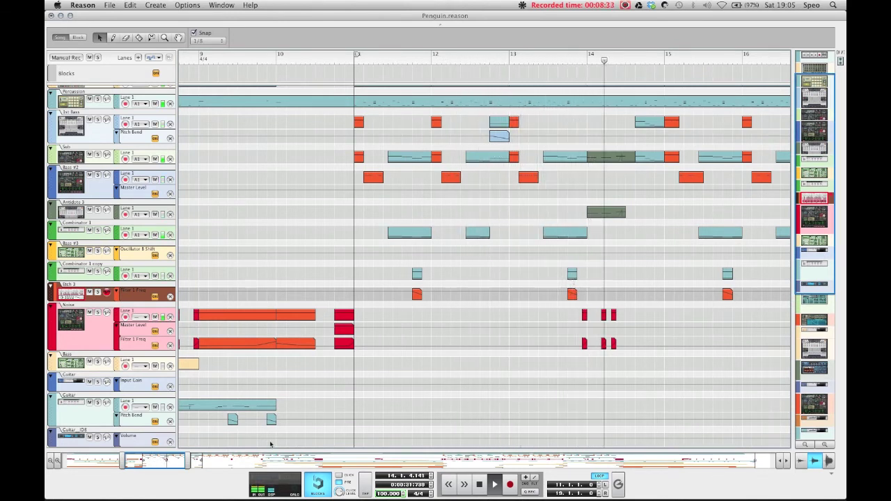
{"action": "left_click_drag", "start_coordinate": [167, 461], "coordinate": [181, 461]}
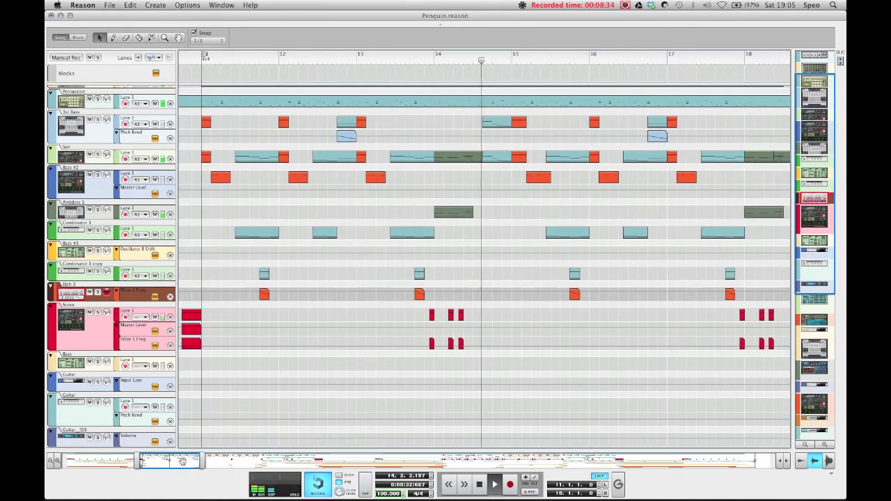
{"action": "key", "text": "space"}
Step: Select the Antidote 3 track, play it from bar 14, then show its devices in the rack
{"action": "left_click", "coordinate": [435, 60]}
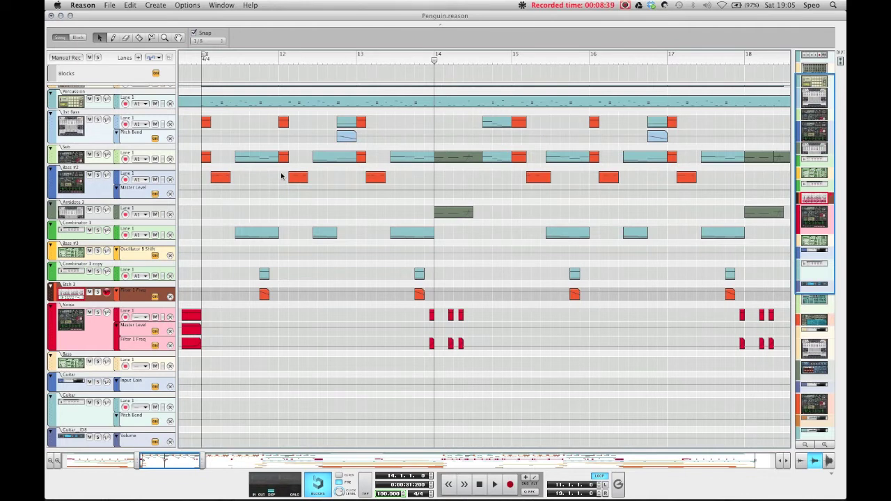
{"action": "left_click", "coordinate": [132, 213]}
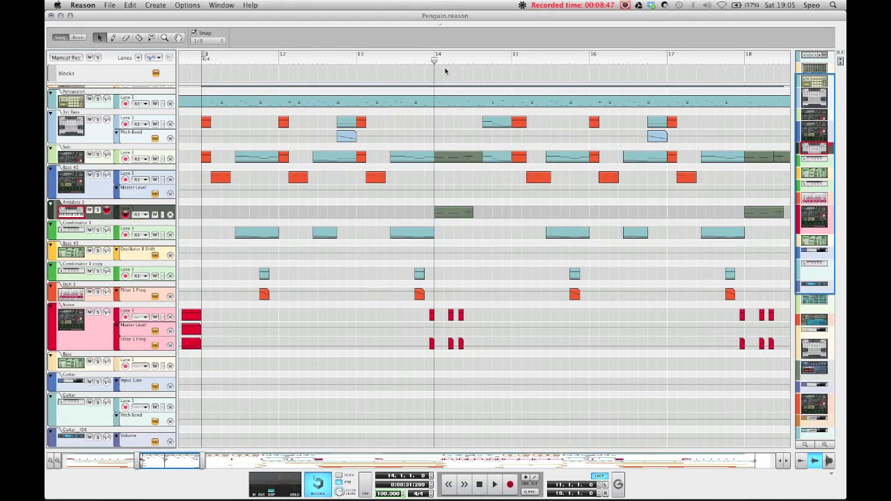
{"action": "key", "text": "space"}
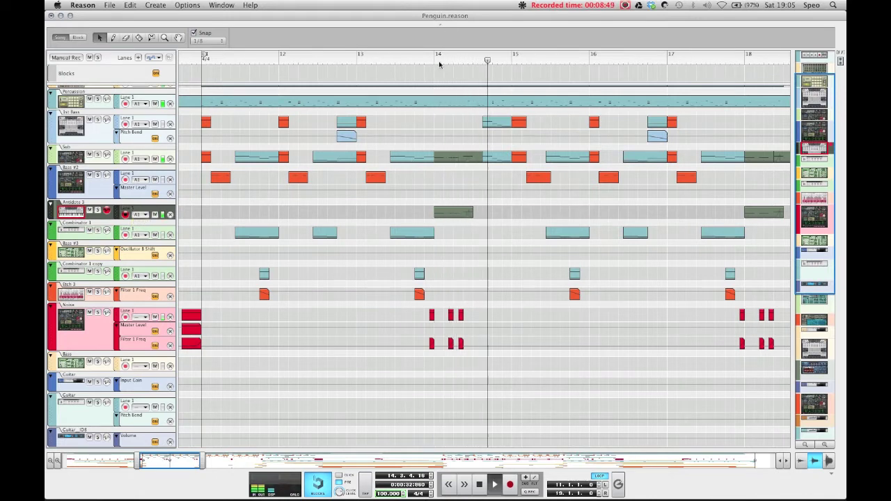
{"action": "key", "text": "space"}
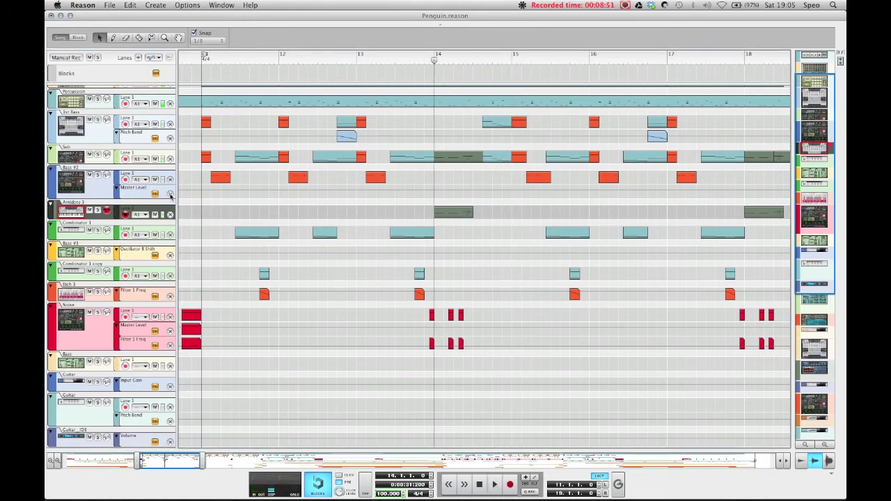
{"action": "key", "text": "F6"}
{"action": "scroll", "coordinate": [281, 282], "scroll_direction": "up", "scroll_amount": 1}
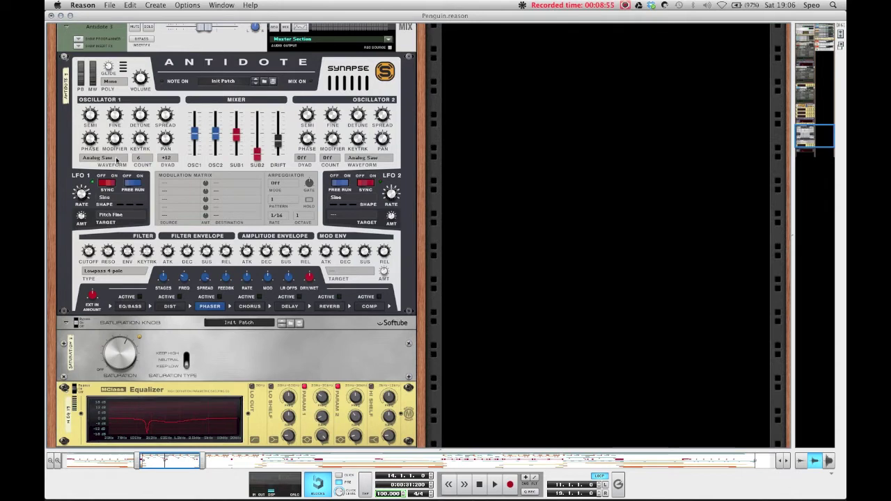
{"action": "left_click", "coordinate": [142, 115]}
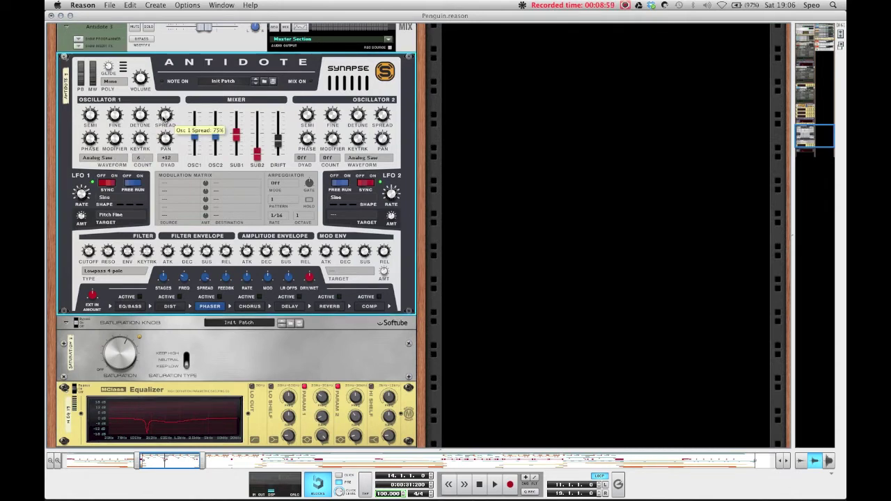
{"action": "left_click", "coordinate": [172, 158]}
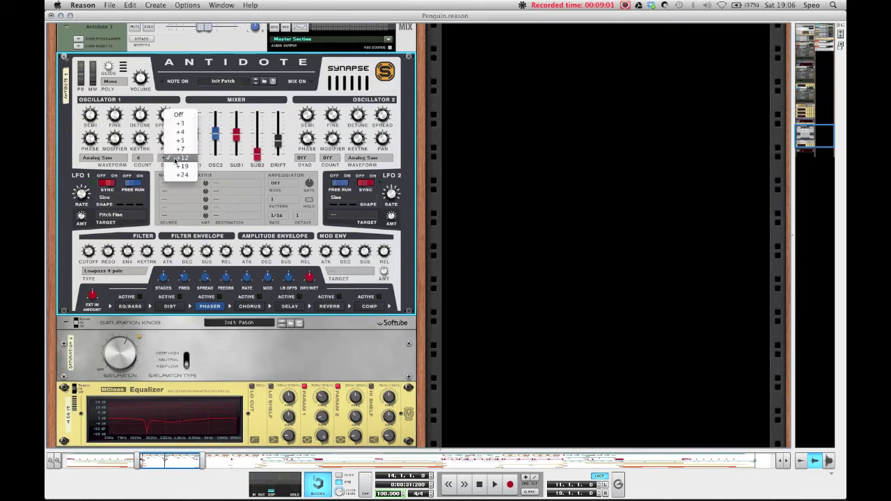
{"action": "left_click", "coordinate": [177, 159]}
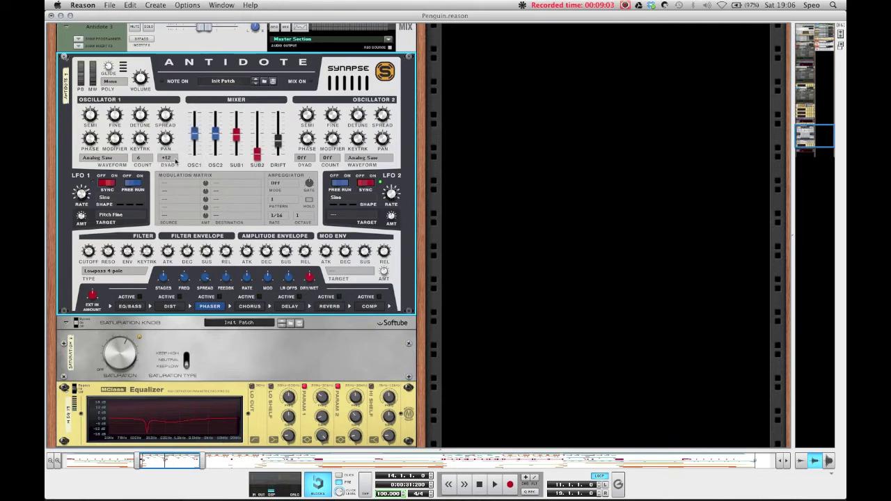
{"action": "left_click", "coordinate": [162, 161]}
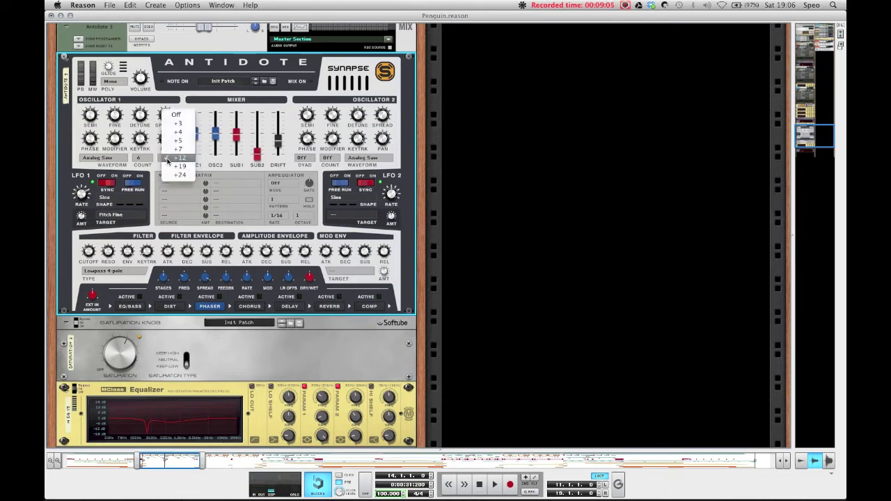
{"action": "left_click", "coordinate": [168, 159]}
{"action": "left_click", "coordinate": [166, 159]}
{"action": "left_click", "coordinate": [167, 162]}
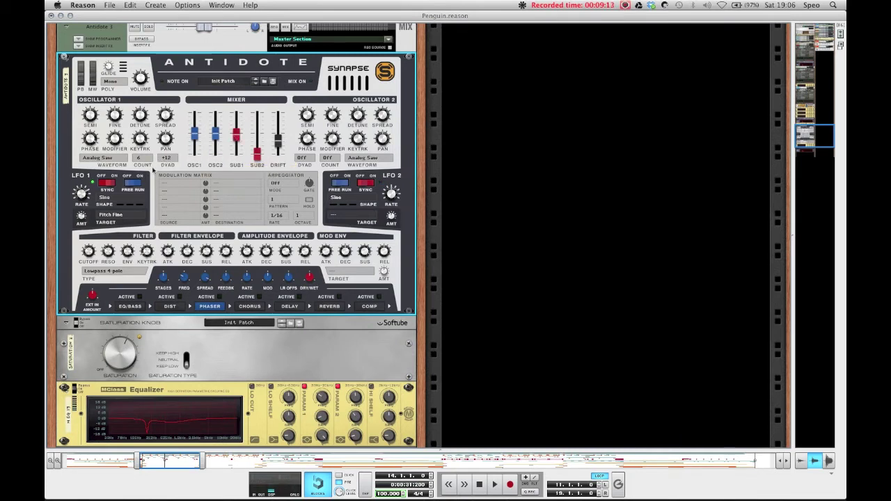
{"action": "scroll", "coordinate": [153, 169], "scroll_direction": "down", "scroll_amount": 3}
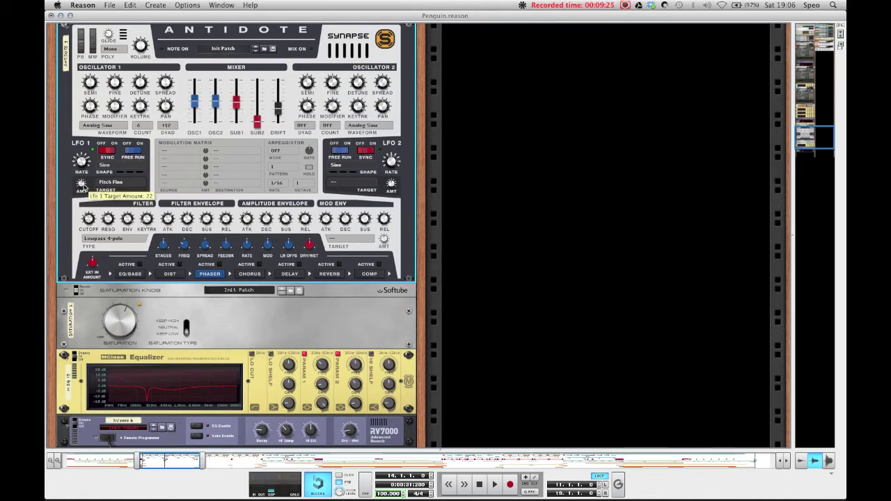
{"action": "scroll", "coordinate": [82, 186], "scroll_direction": "down", "scroll_amount": 2}
{"action": "scroll", "coordinate": [101, 190], "scroll_direction": "up", "scroll_amount": 2}
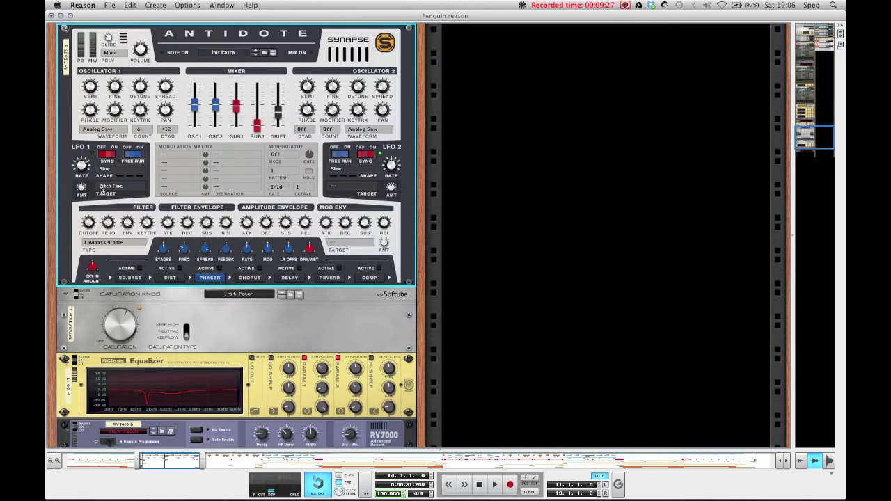
{"action": "scroll", "coordinate": [102, 190], "scroll_direction": "up", "scroll_amount": 3}
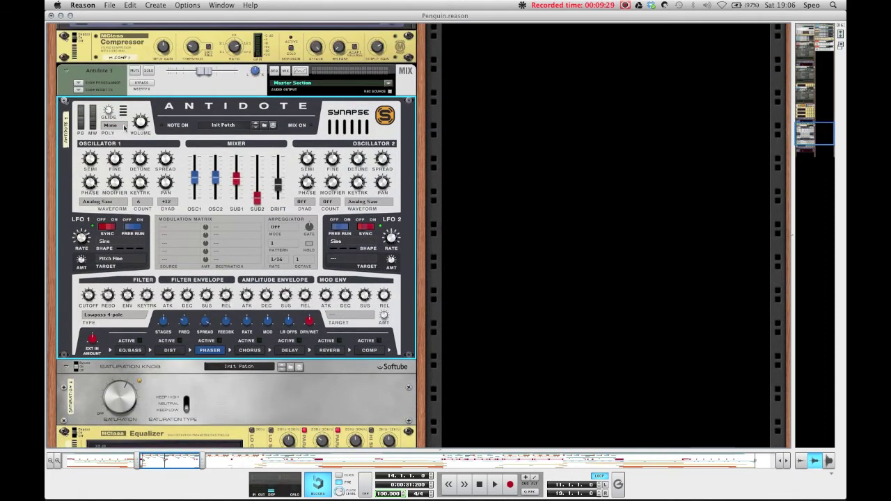
{"action": "scroll", "coordinate": [131, 243], "scroll_direction": "down", "scroll_amount": 2}
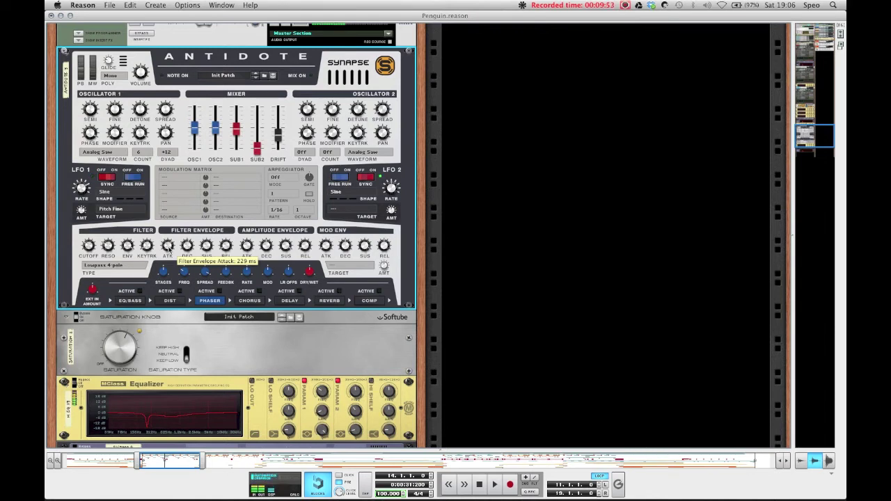
{"action": "left_click", "coordinate": [163, 341]}
{"action": "scroll", "coordinate": [163, 313], "scroll_direction": "down", "scroll_amount": 2}
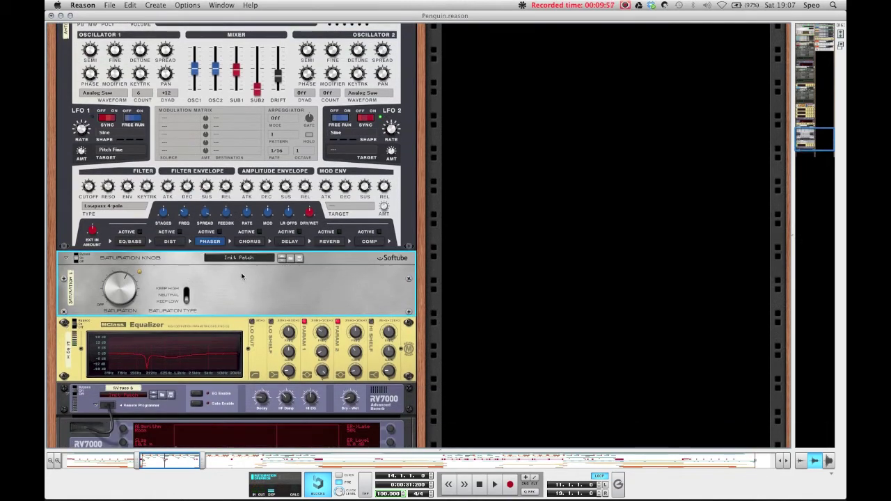
{"action": "scroll", "coordinate": [242, 277], "scroll_direction": "down", "scroll_amount": 1}
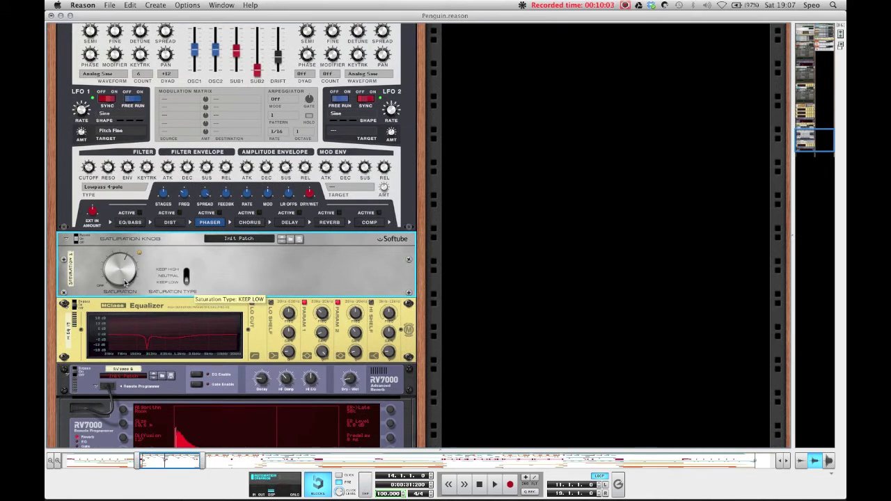
{"action": "mouse_move", "coordinate": [123, 281]}
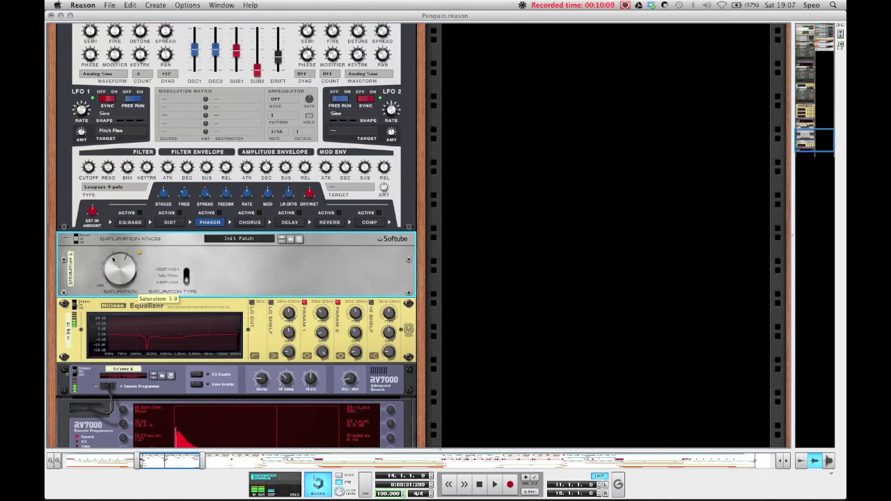
{"action": "left_click", "coordinate": [140, 355]}
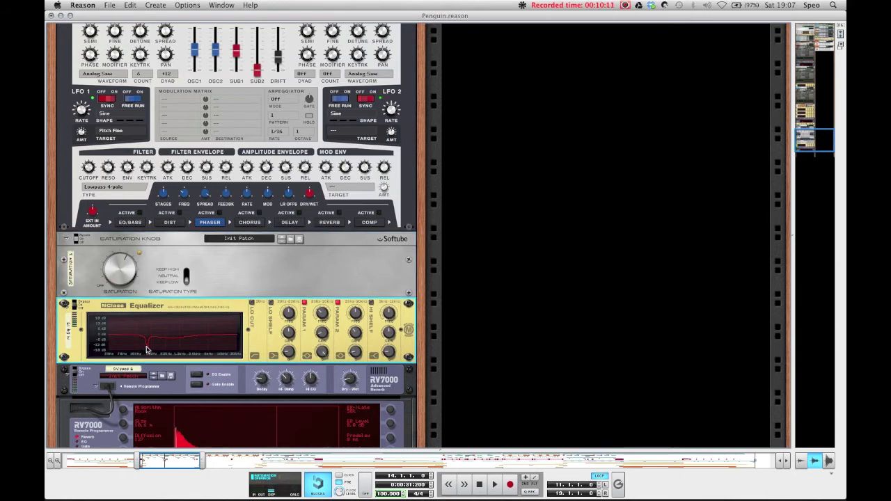
Step: Scroll down to the RV7000 reverb and review its Dry/Wet and Decay controls
{"action": "scroll", "coordinate": [155, 345], "scroll_direction": "down", "scroll_amount": 2}
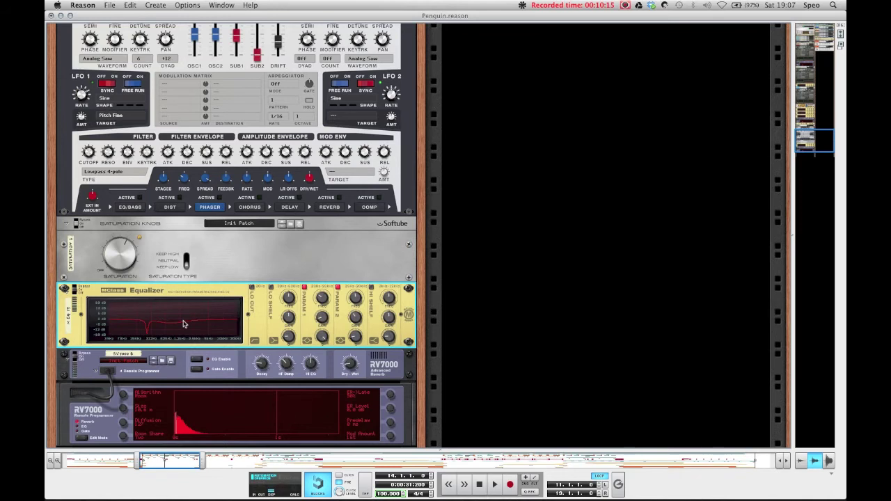
{"action": "scroll", "coordinate": [185, 326], "scroll_direction": "down", "scroll_amount": 2}
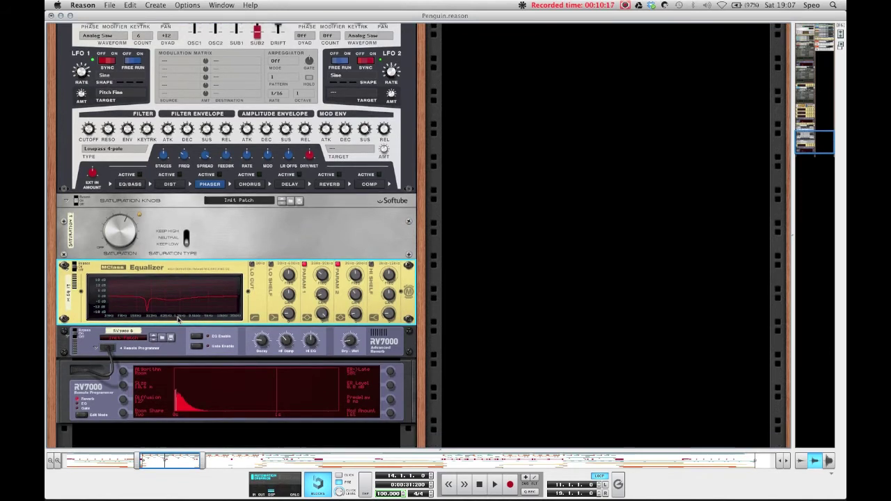
{"action": "scroll", "coordinate": [180, 310], "scroll_direction": "down", "scroll_amount": 2}
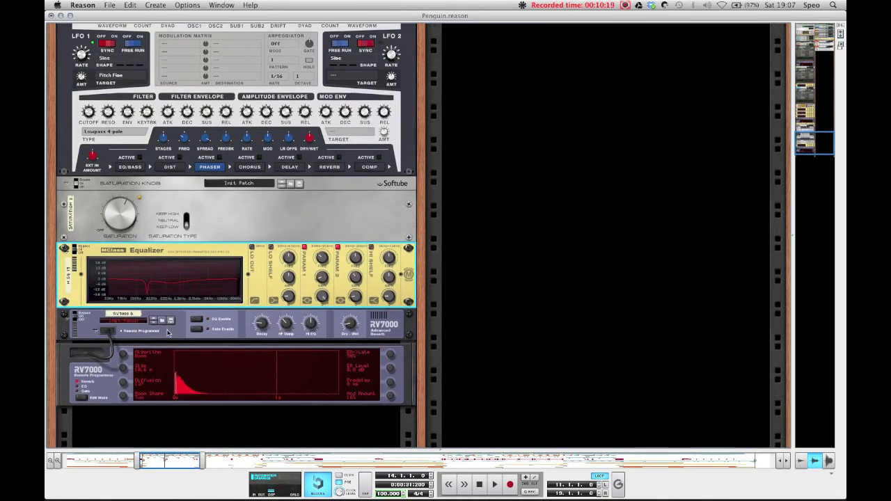
{"action": "left_click", "coordinate": [168, 338]}
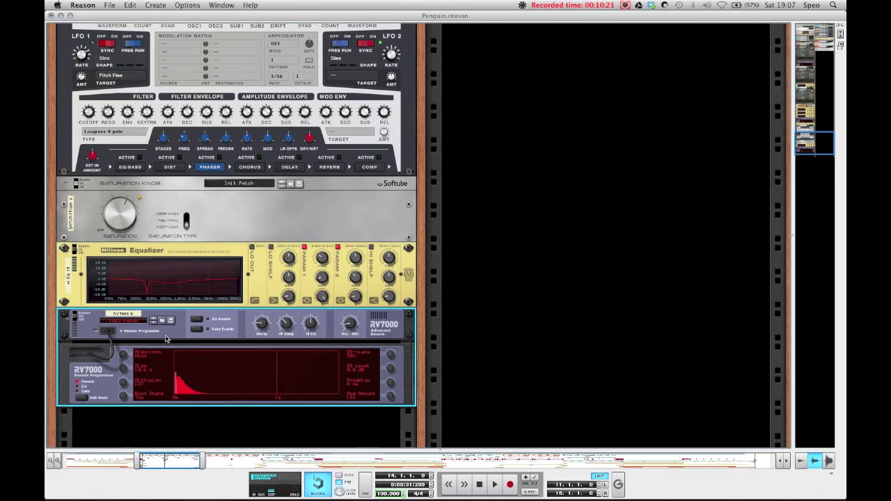
{"action": "mouse_move", "coordinate": [351, 325]}
{"action": "mouse_move", "coordinate": [253, 328]}
Step: Scroll back up the rack and switch to the sequencer
{"action": "scroll", "coordinate": [446, 310], "scroll_direction": "down", "scroll_amount": 8}
{"action": "scroll", "coordinate": [454, 306], "scroll_direction": "up", "scroll_amount": 4}
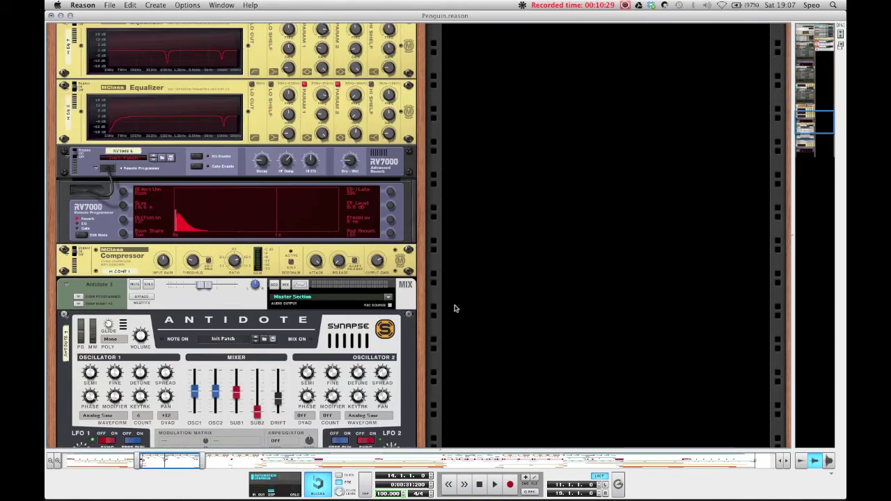
{"action": "scroll", "coordinate": [454, 308], "scroll_direction": "up", "scroll_amount": 3}
{"action": "scroll", "coordinate": [453, 308], "scroll_direction": "down", "scroll_amount": 5}
{"action": "scroll", "coordinate": [454, 307], "scroll_direction": "up", "scroll_amount": 15}
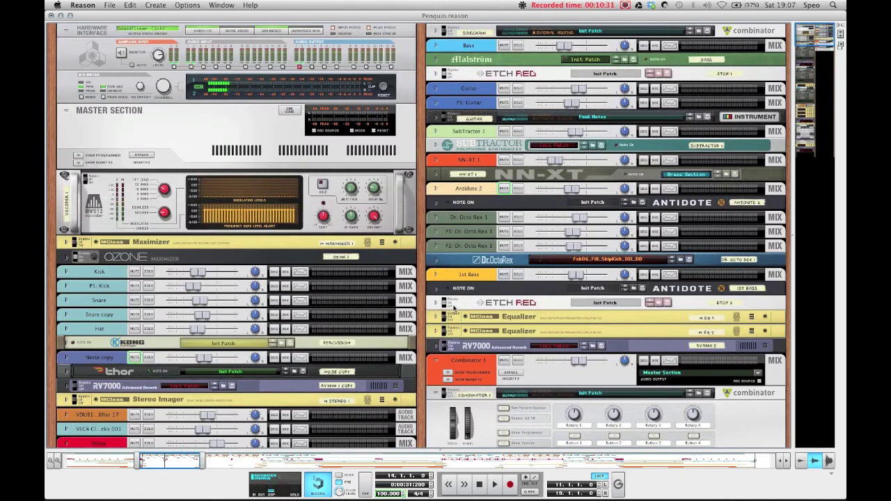
{"action": "key", "text": "F7"}
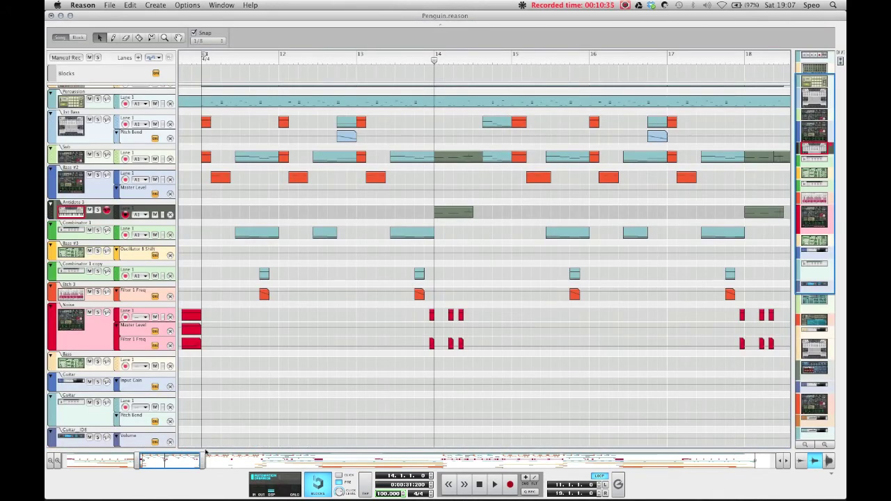
Step: Zoom the arrangement out to show bars 10 to 28 and set the song position to bar 11
{"action": "left_click_drag", "start_coordinate": [201, 460], "coordinate": [279, 459]}
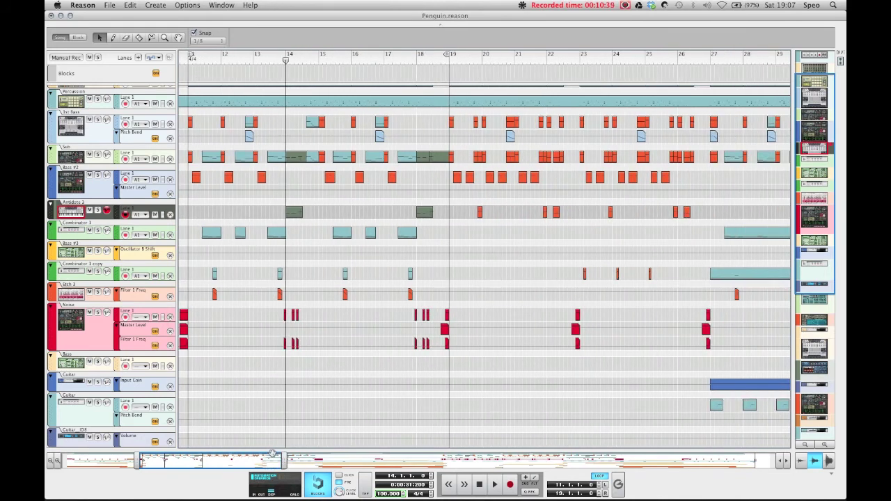
{"action": "left_click_drag", "start_coordinate": [272, 457], "coordinate": [261, 459]}
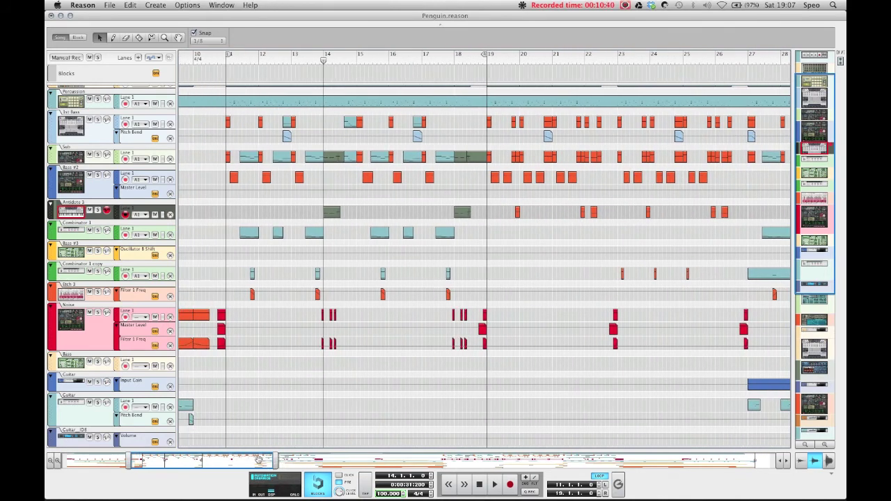
{"action": "left_click", "coordinate": [225, 63]}
{"action": "scroll", "coordinate": [273, 240], "scroll_direction": "up", "scroll_amount": 2}
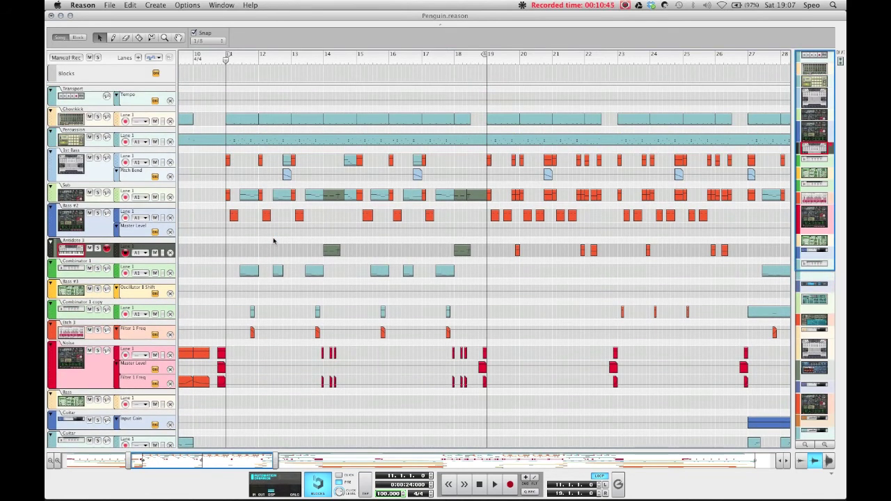
{"action": "scroll", "coordinate": [273, 240], "scroll_direction": "down", "scroll_amount": 1}
{"action": "scroll", "coordinate": [272, 243], "scroll_direction": "up", "scroll_amount": 1}
Step: Select the Bass #2 track in the sequencer
{"action": "left_click", "coordinate": [105, 227]}
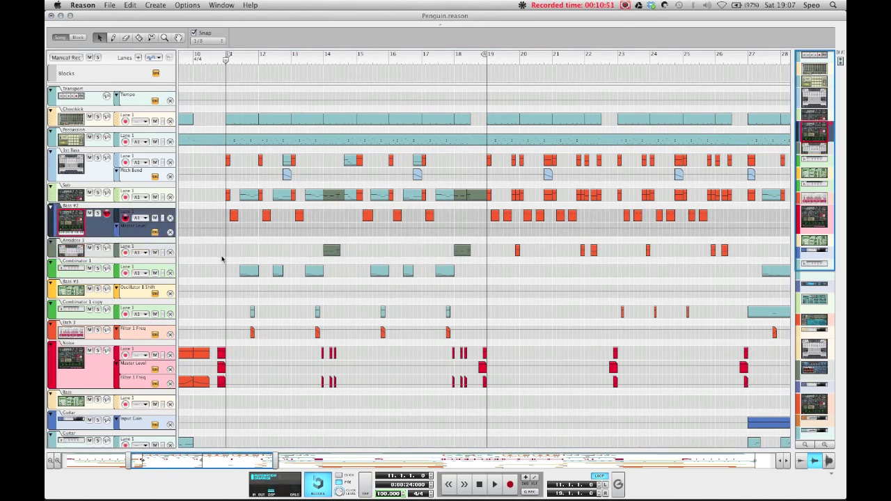
{"action": "scroll", "coordinate": [222, 258], "scroll_direction": "down", "scroll_amount": 3}
{"action": "scroll", "coordinate": [271, 313], "scroll_direction": "down", "scroll_amount": 5}
{"action": "scroll", "coordinate": [272, 315], "scroll_direction": "up", "scroll_amount": 8}
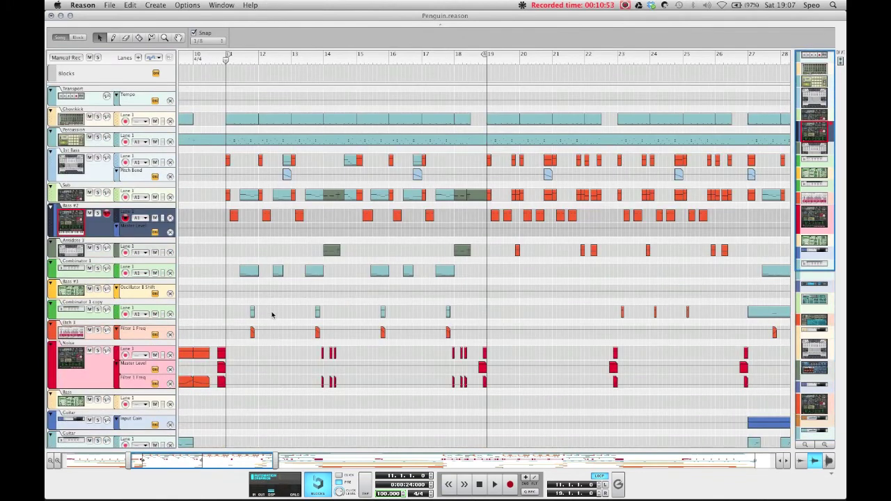